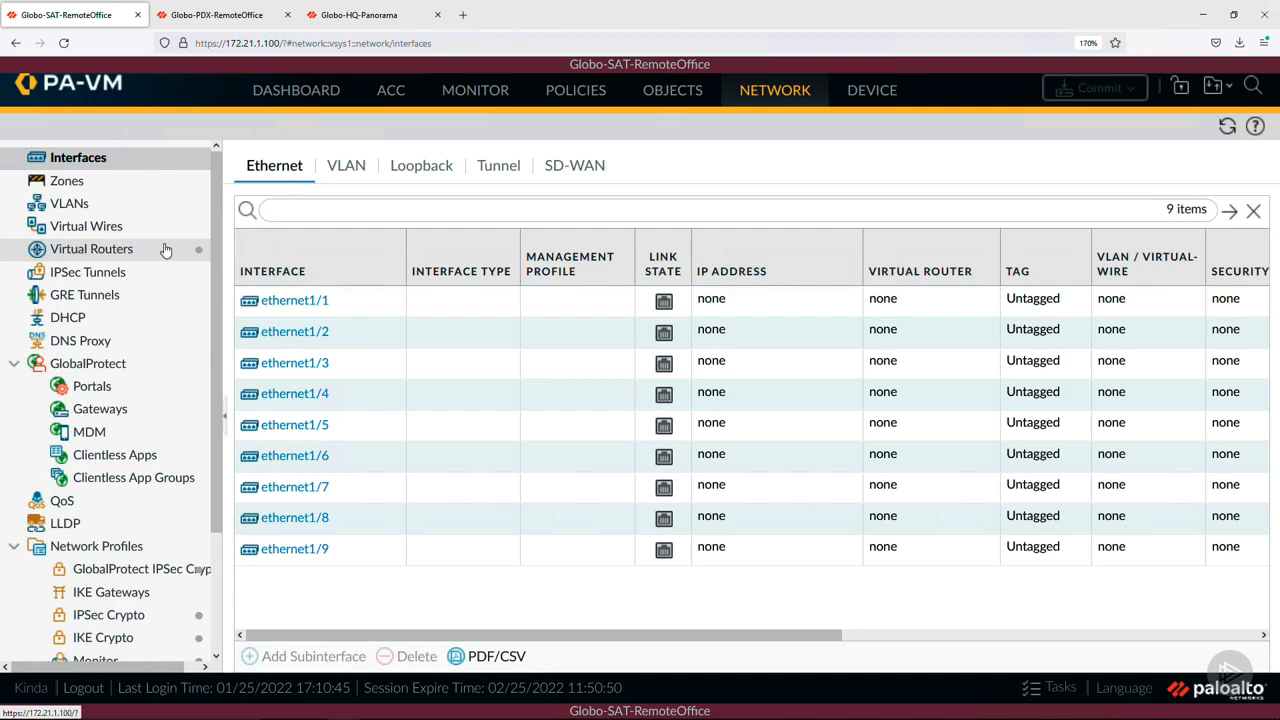
Examine the virtual routers and zones on the Globo-SAT-RemoteOffice firewall and on the Globo-PDX-RemoteOffice firewall.
click(166, 250)
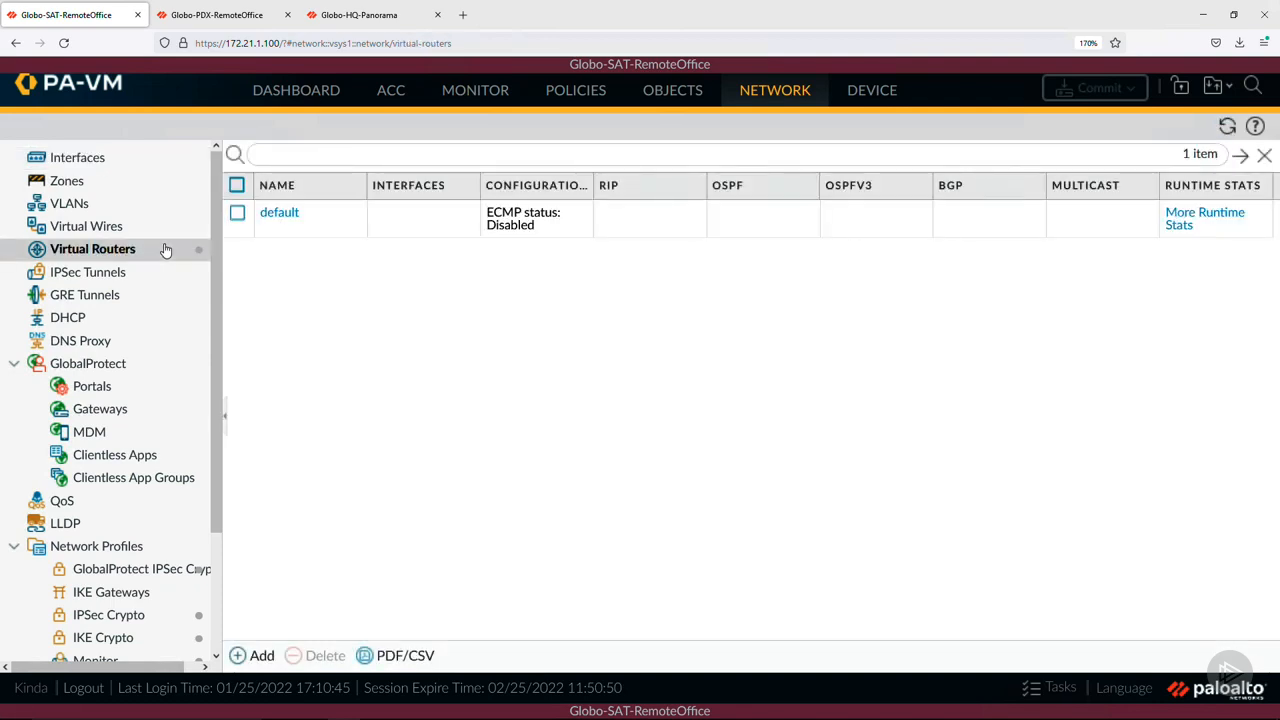
click(152, 190)
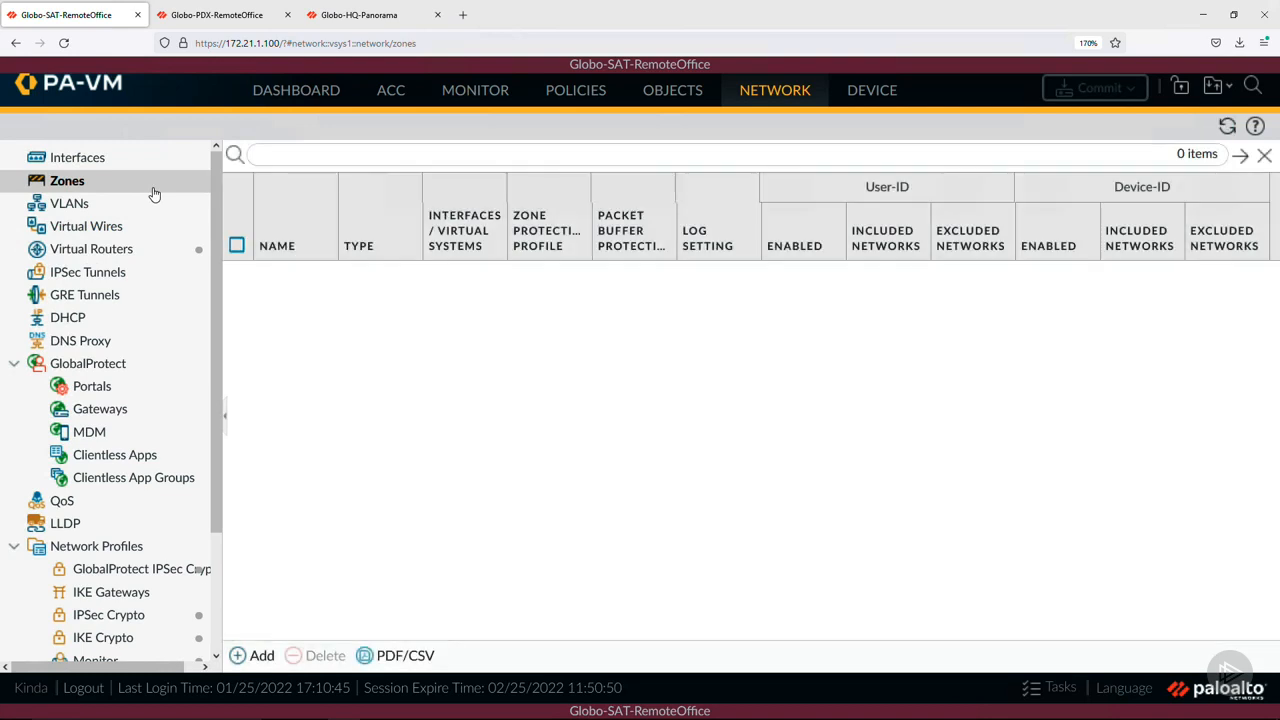
click(224, 15)
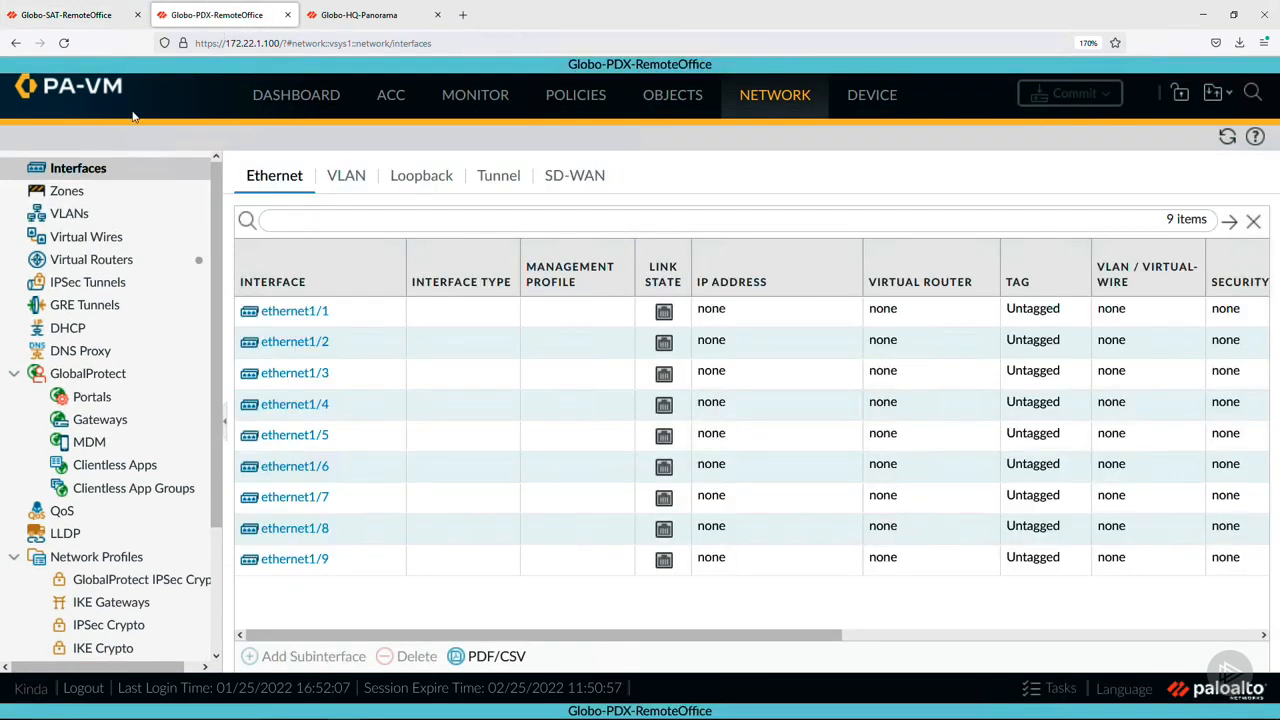
click(92, 190)
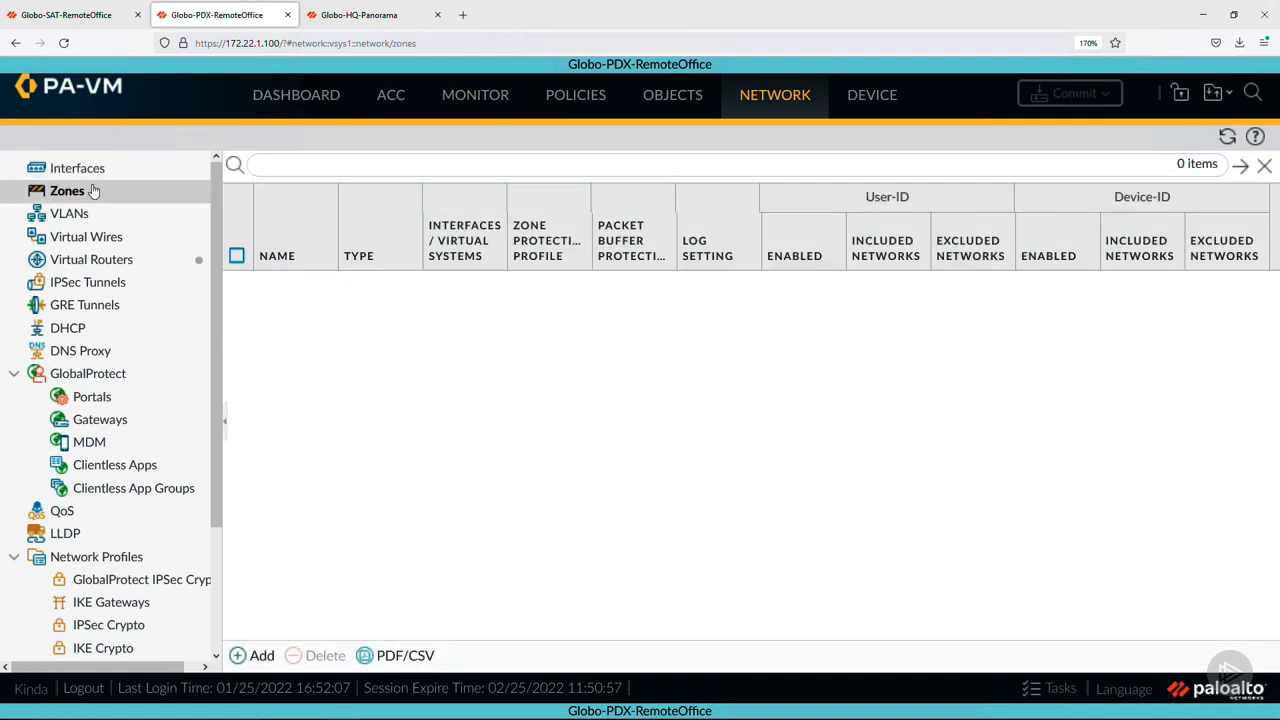
click(85, 260)
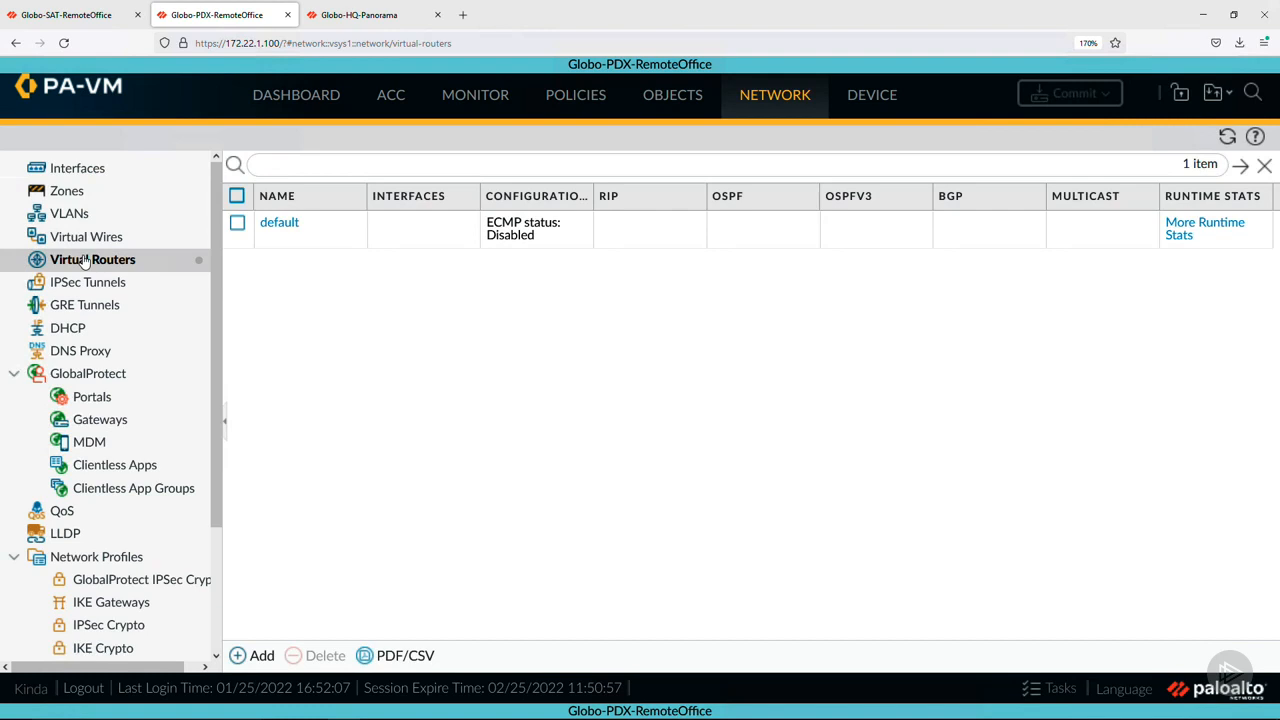
Switch to Globo-HQ-Panorama and push Globo-Remote-Office-Stack to the Globo-PDX-RemoteOffice and Globo-SAT-RemoteOffice firewalls, without forcing template values.
click(370, 27)
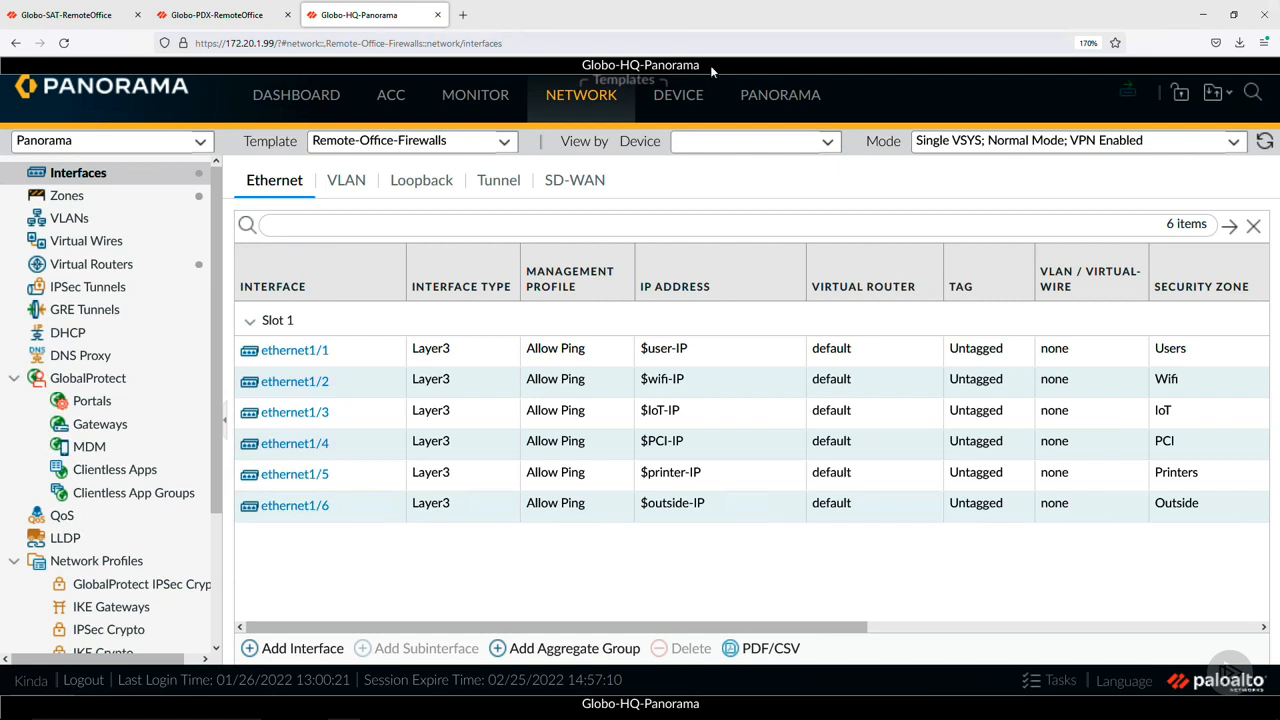
click(1125, 103)
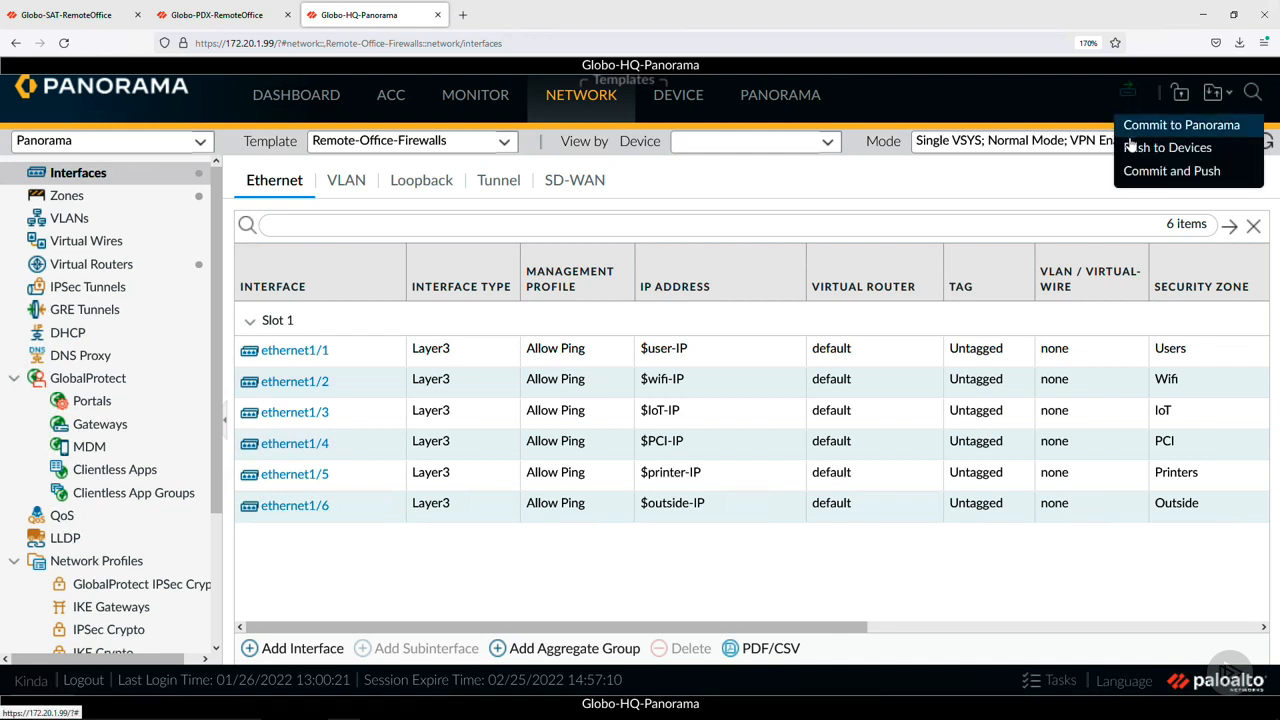
click(1130, 147)
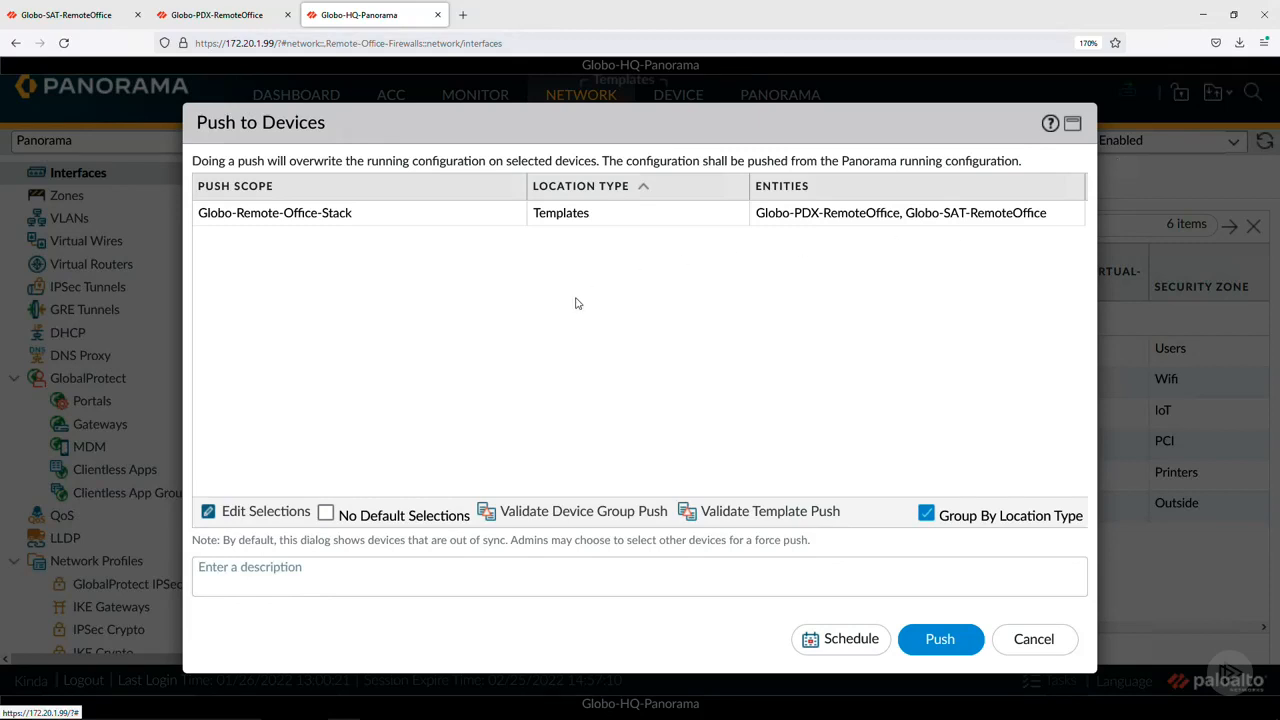
click(276, 513)
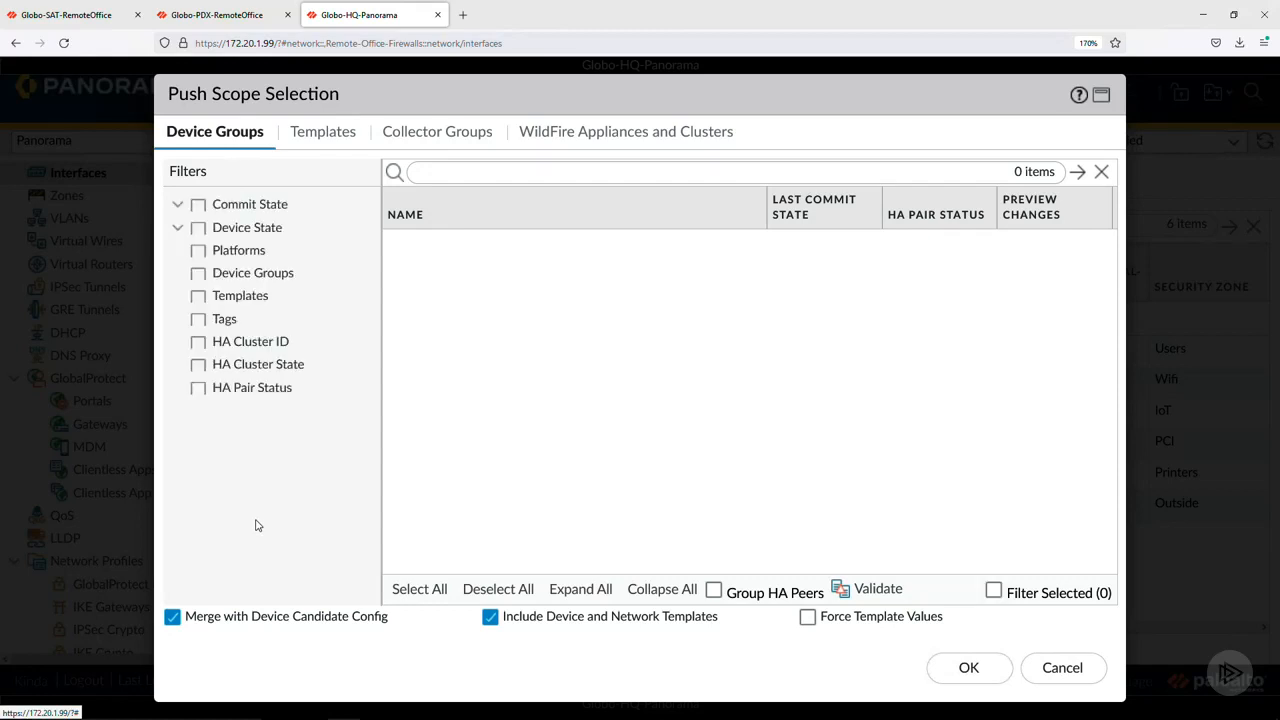
click(338, 146)
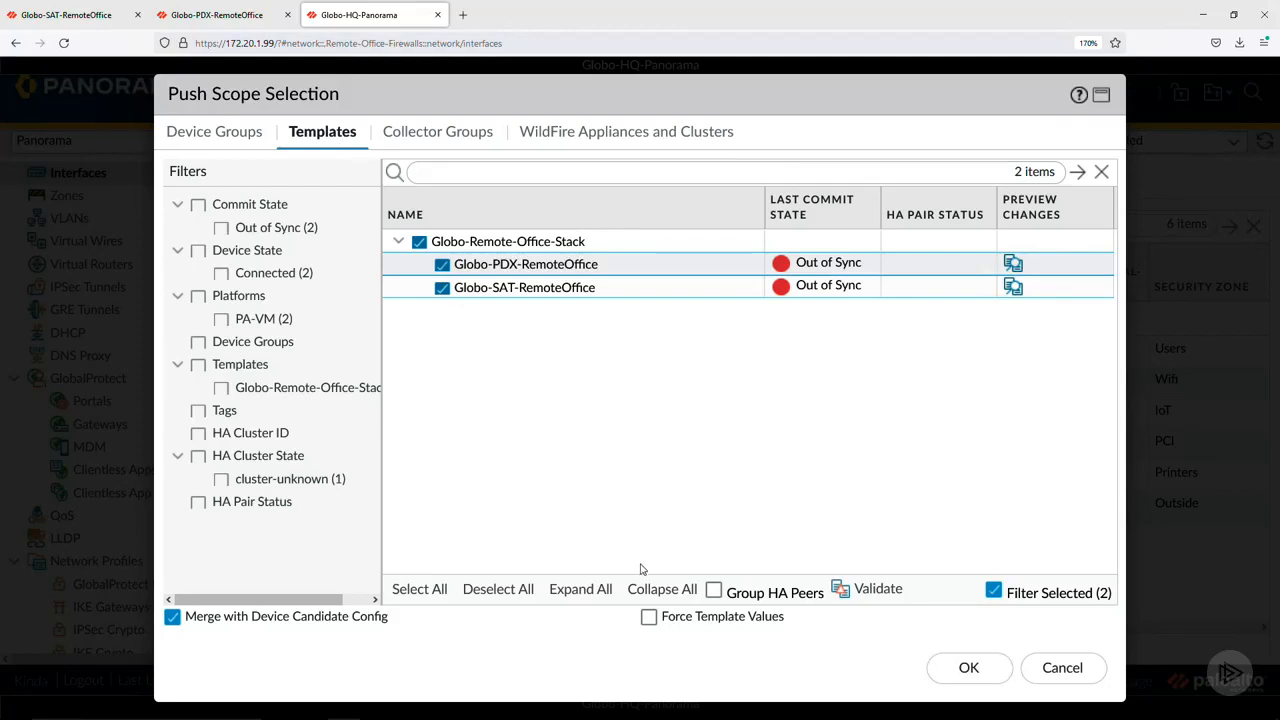
click(648, 620)
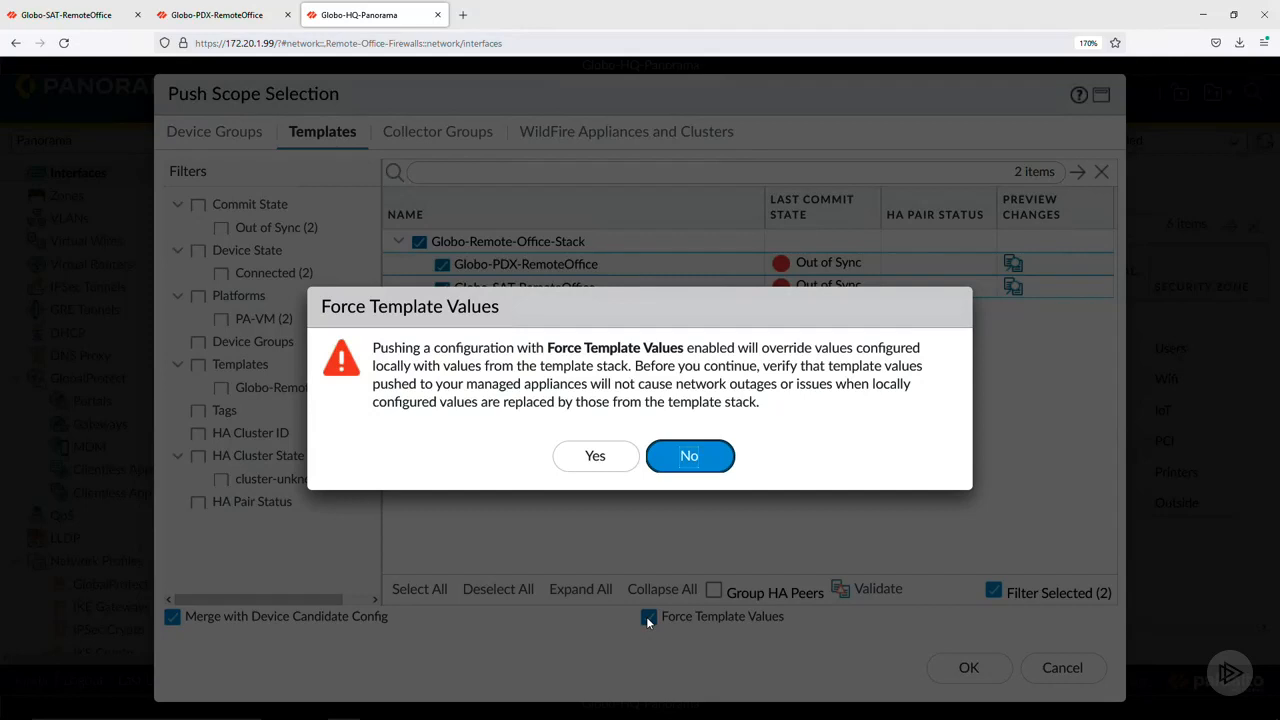
click(706, 458)
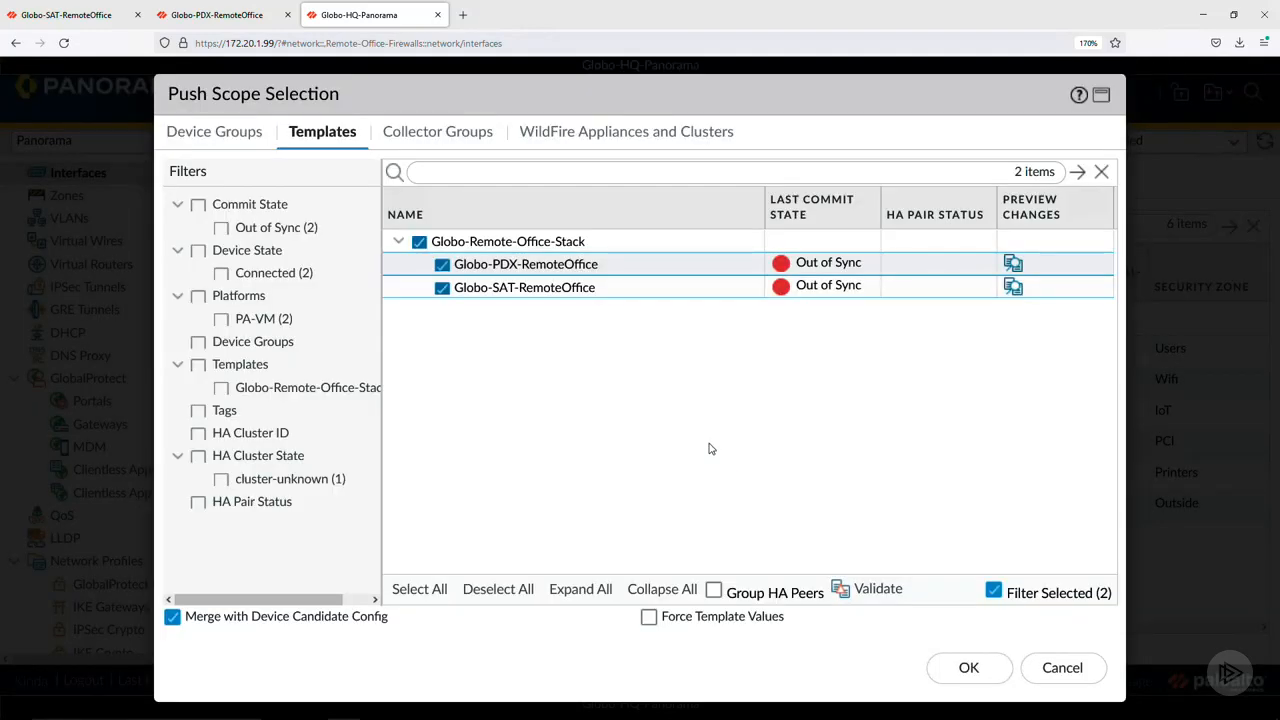
click(975, 665)
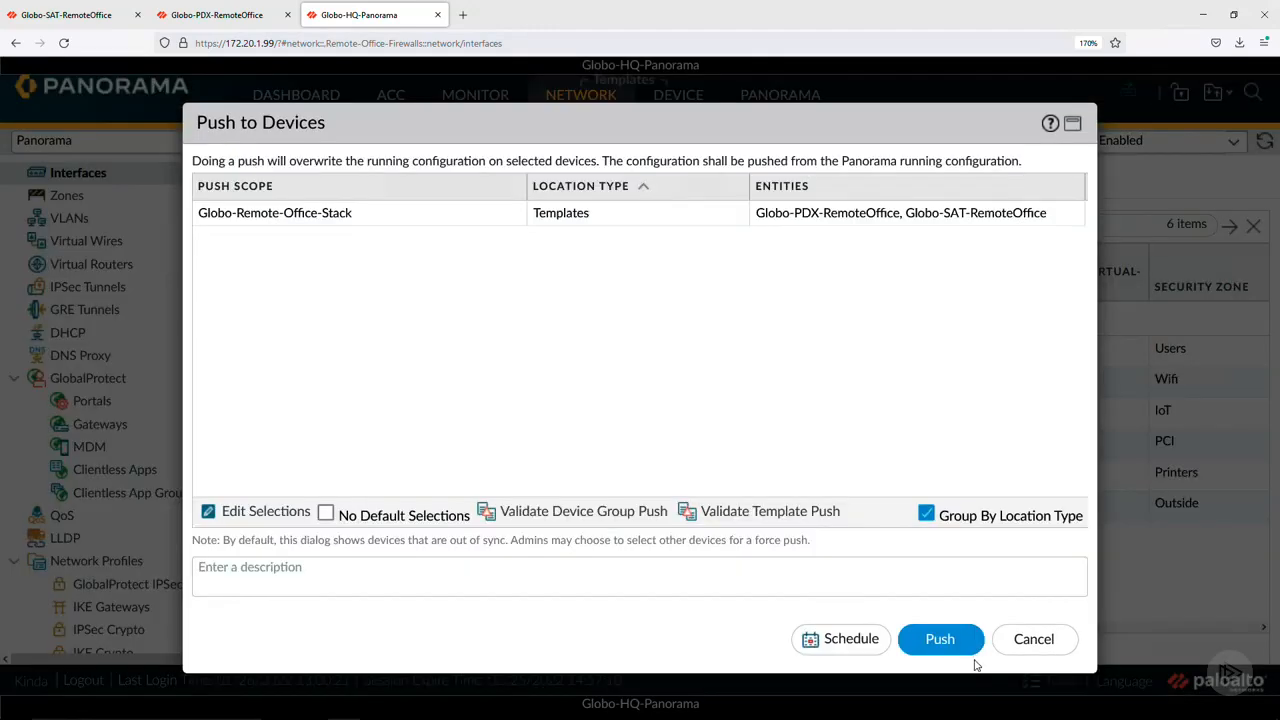
click(943, 643)
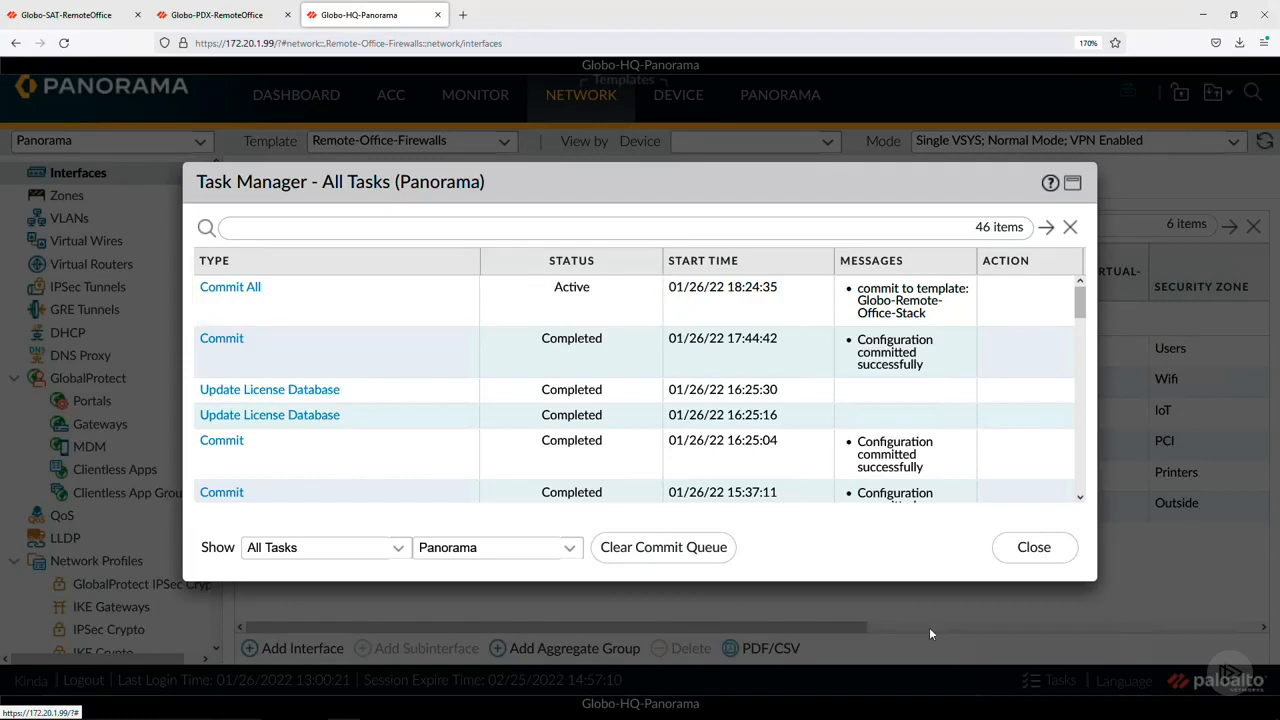
Check the task list on the Globo-SAT-RemoteOffice firewall, and the task list and Commit All job details on Globo-PDX-RemoteOffice.
click(89, 24)
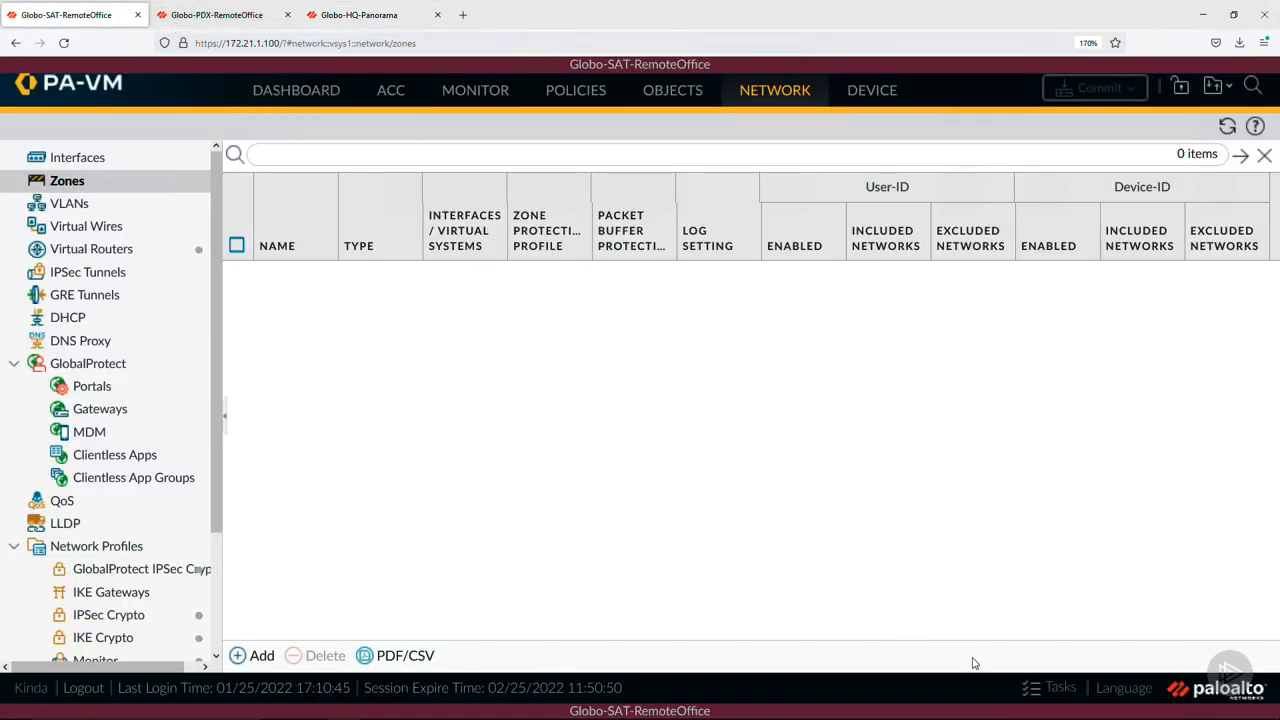
click(1040, 690)
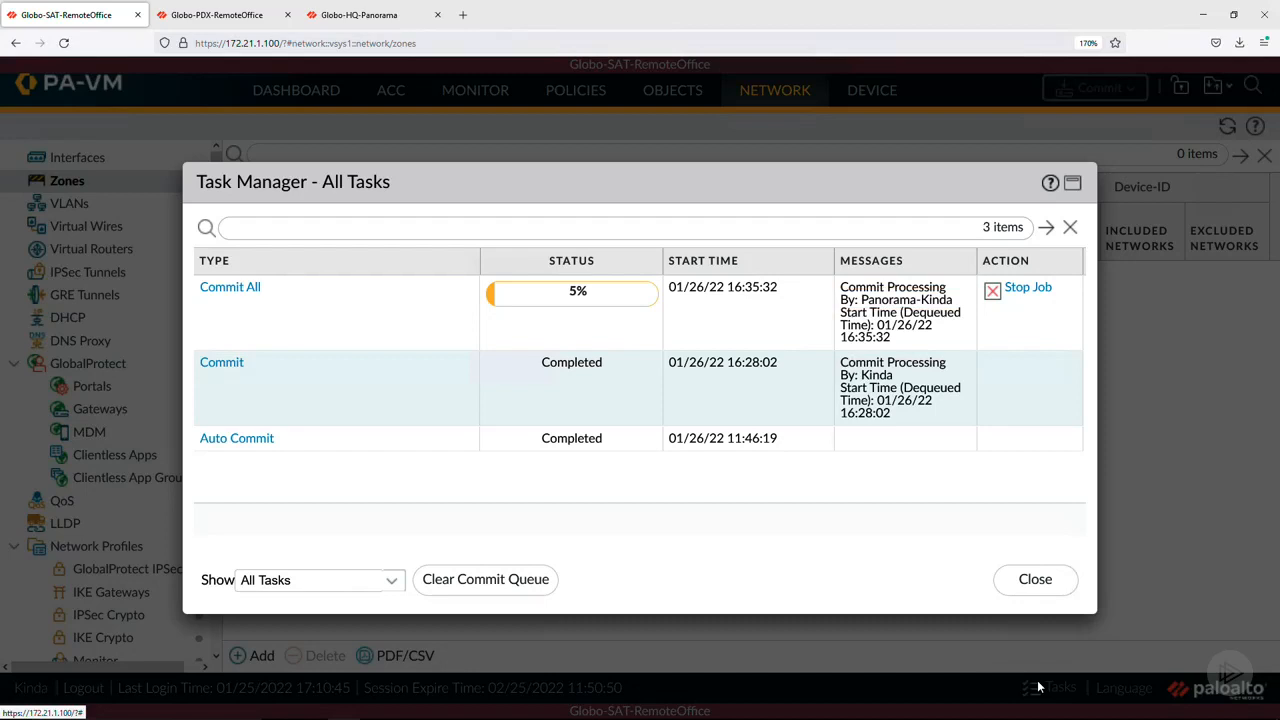
click(222, 15)
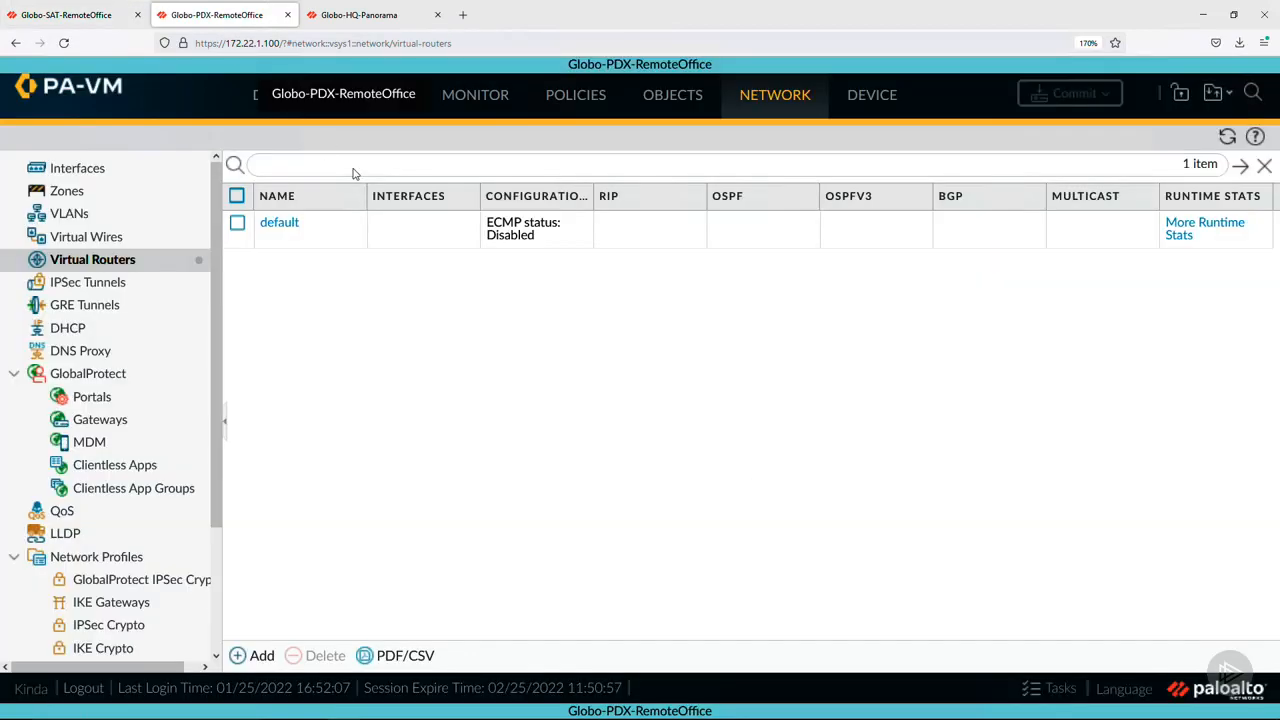
click(1036, 686)
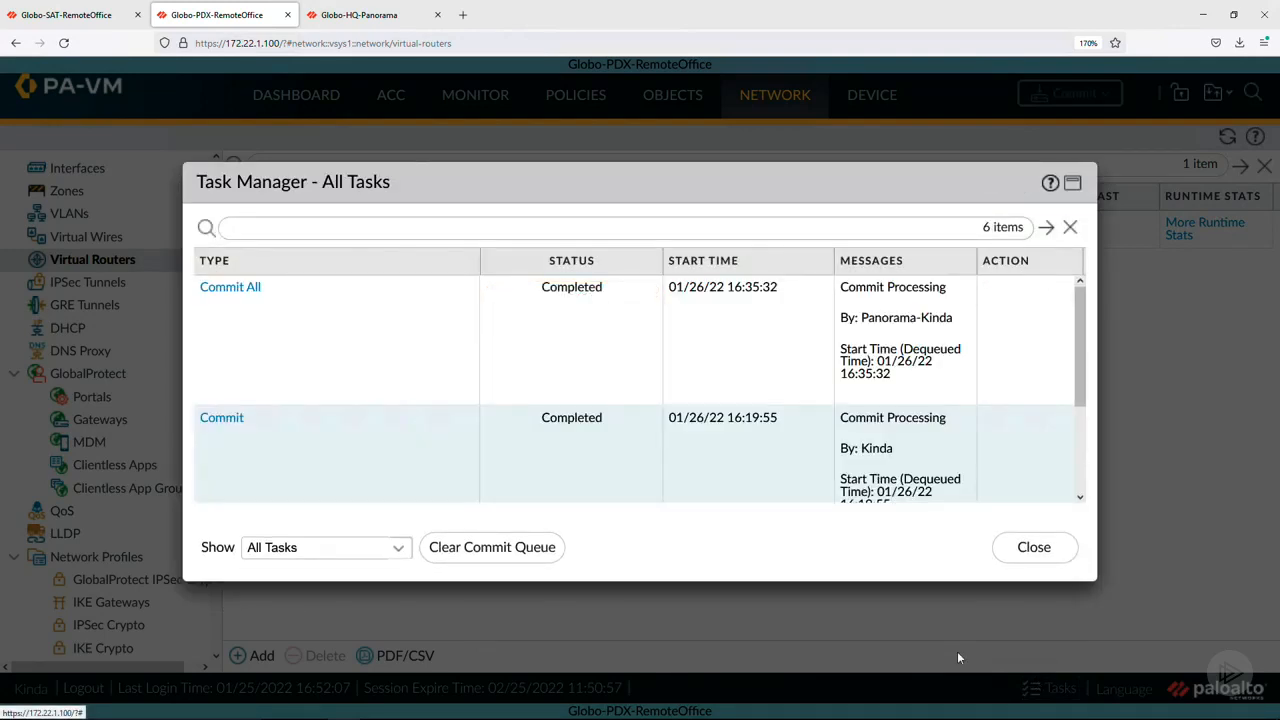
click(247, 295)
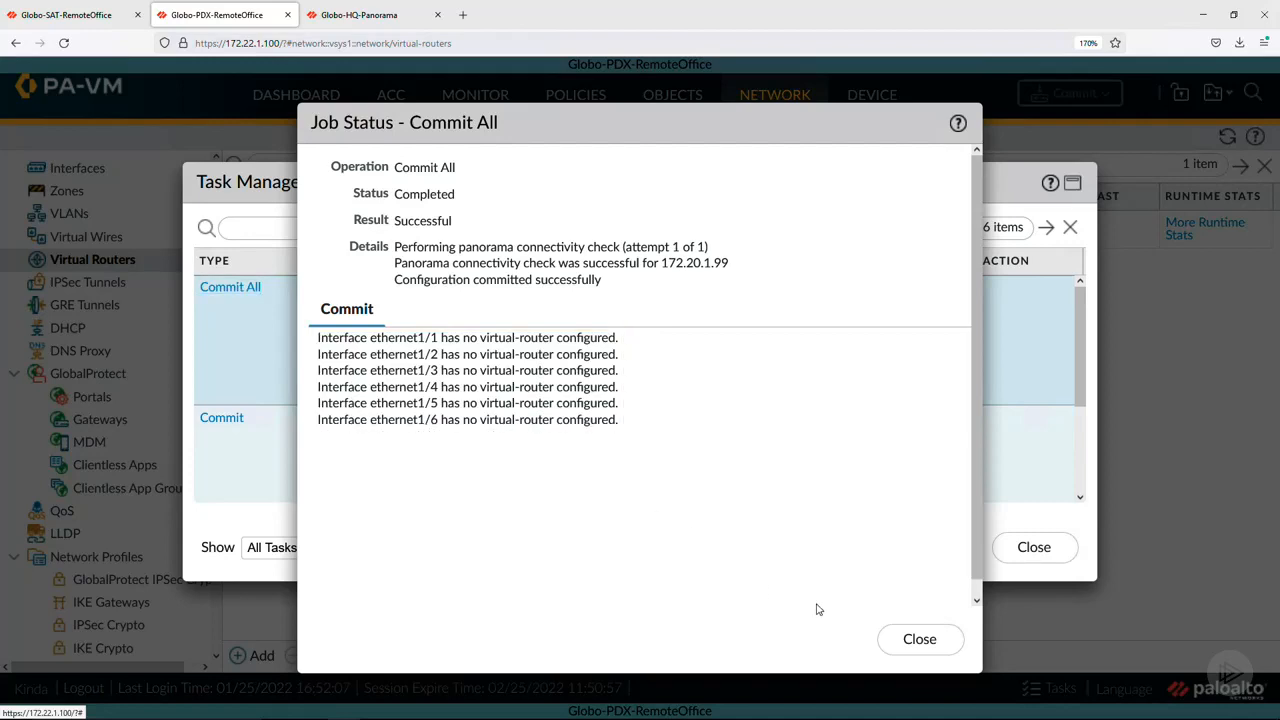
click(918, 642)
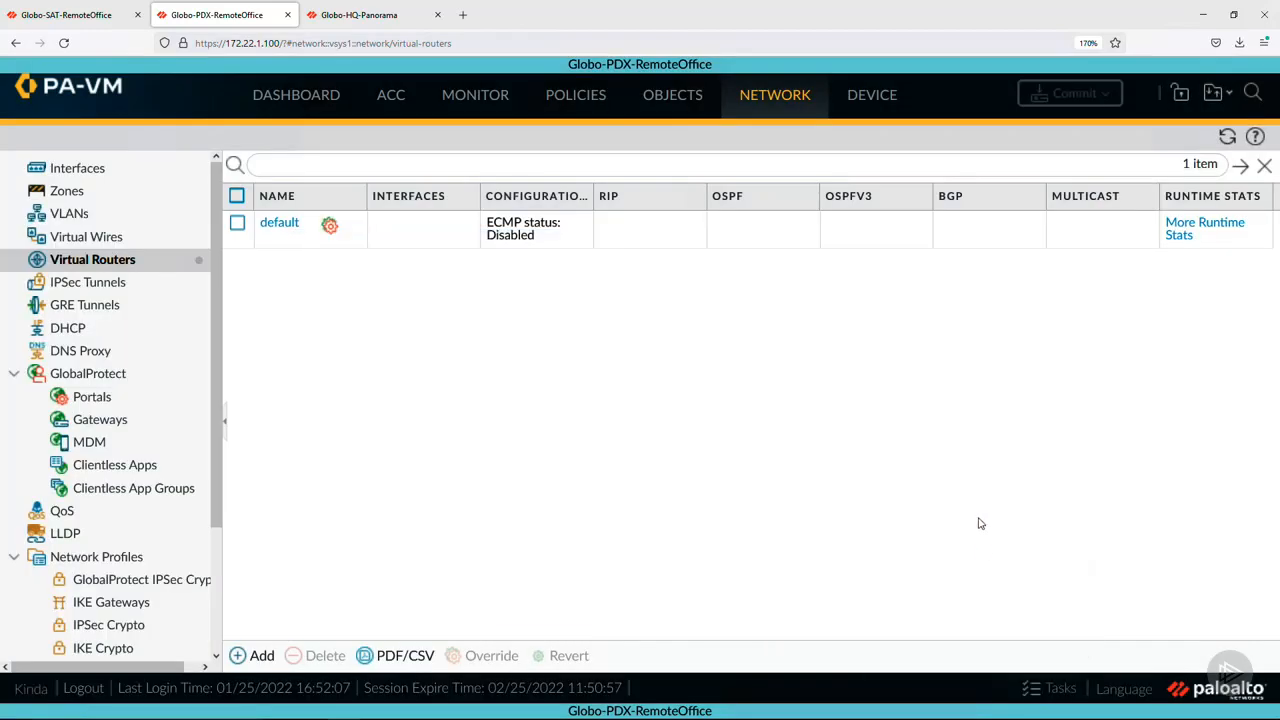
Examine the pushed Ethernet interfaces, zones and virtual routers on the Globo-PDX-RemoteOffice firewall, including the template source of ethernet1/1.
click(128, 168)
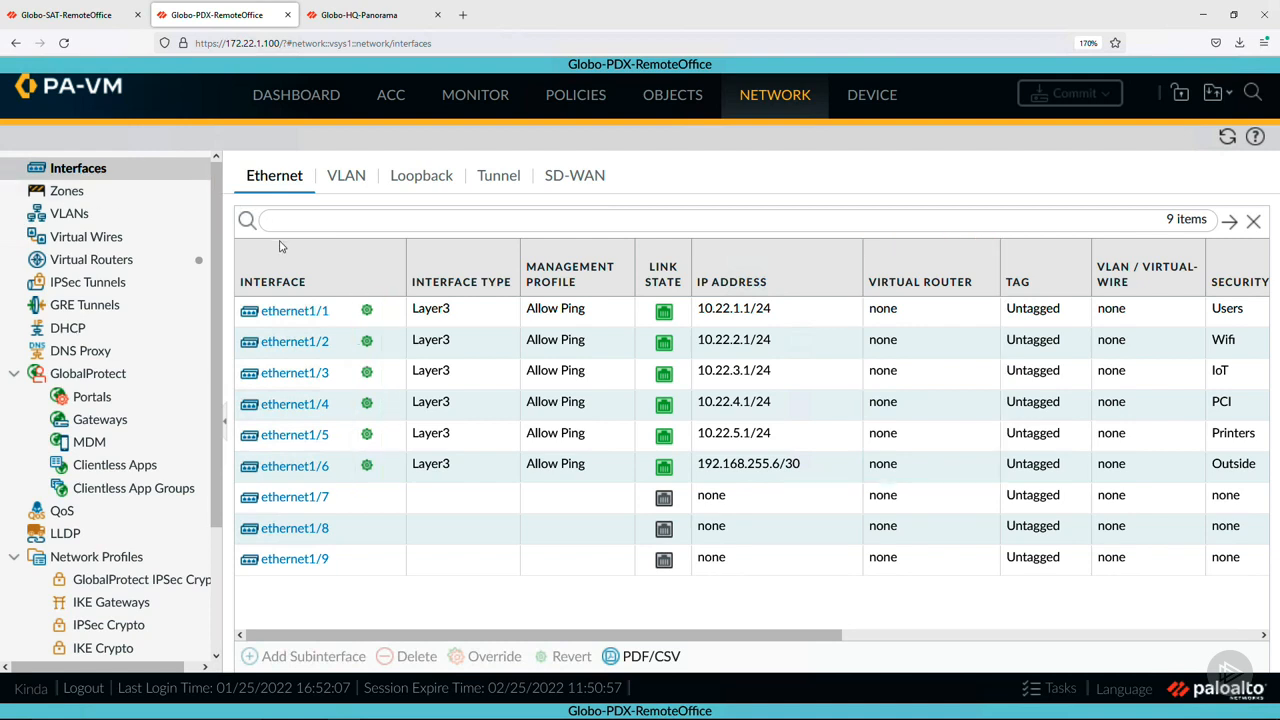
mouse_move(367, 316)
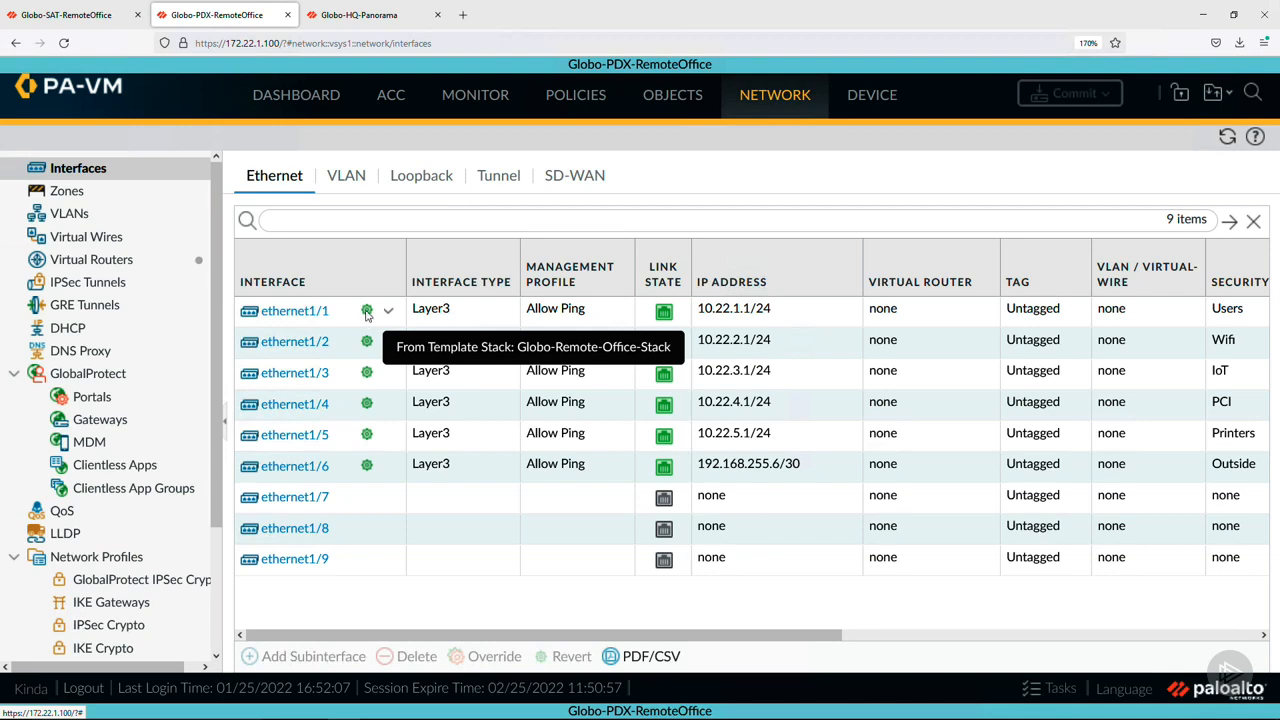
click(116, 191)
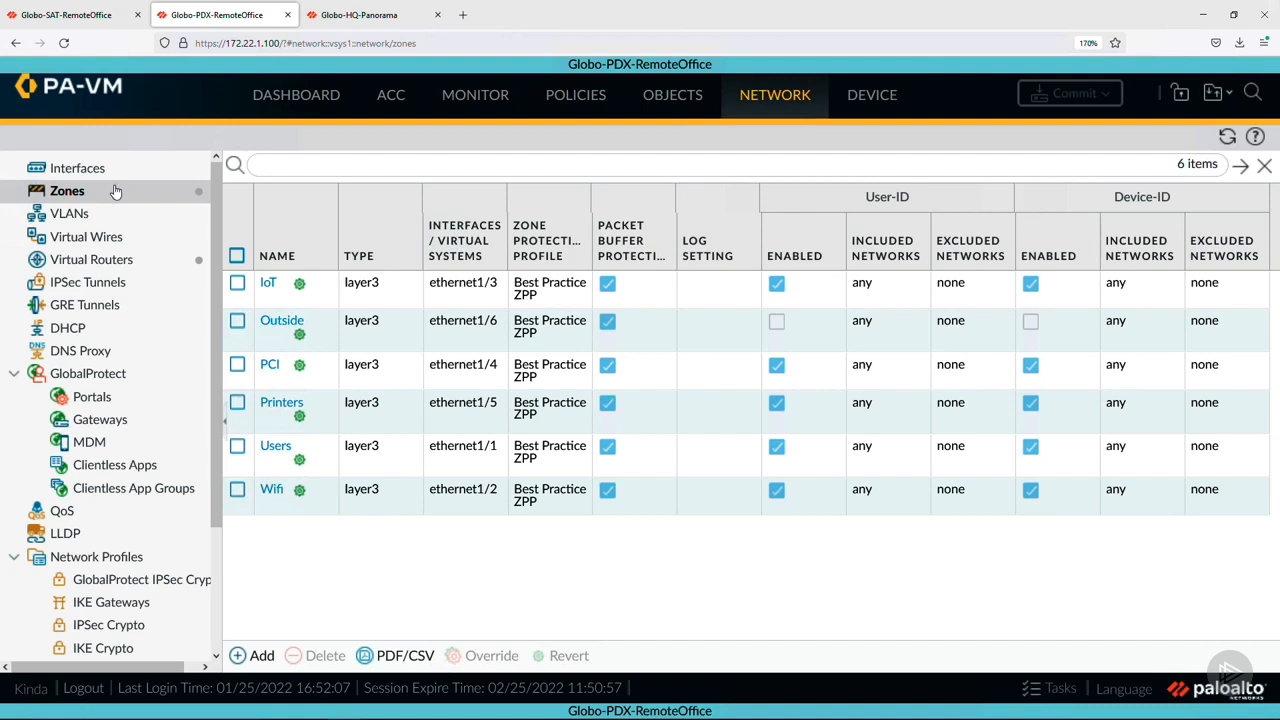
click(117, 259)
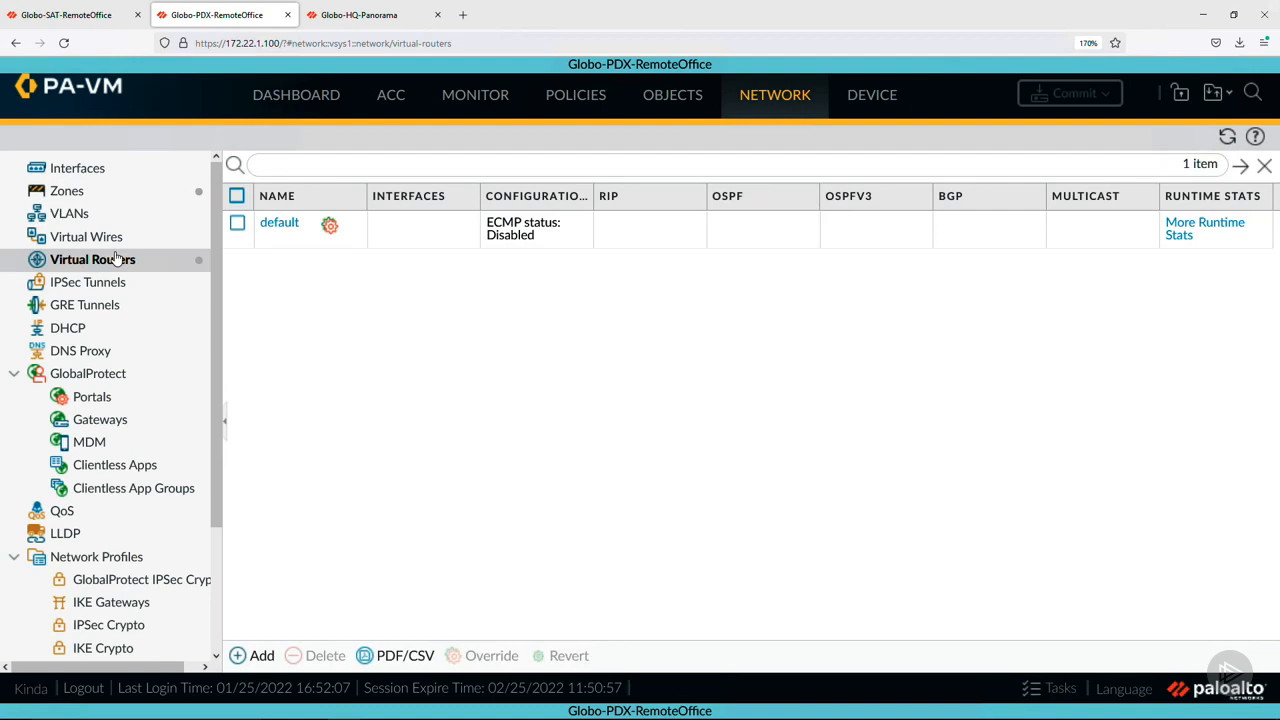
Revert the default virtual router on Globo-PDX-RemoteOffice to its template stack settings and commit the change.
mouse_move(327, 235)
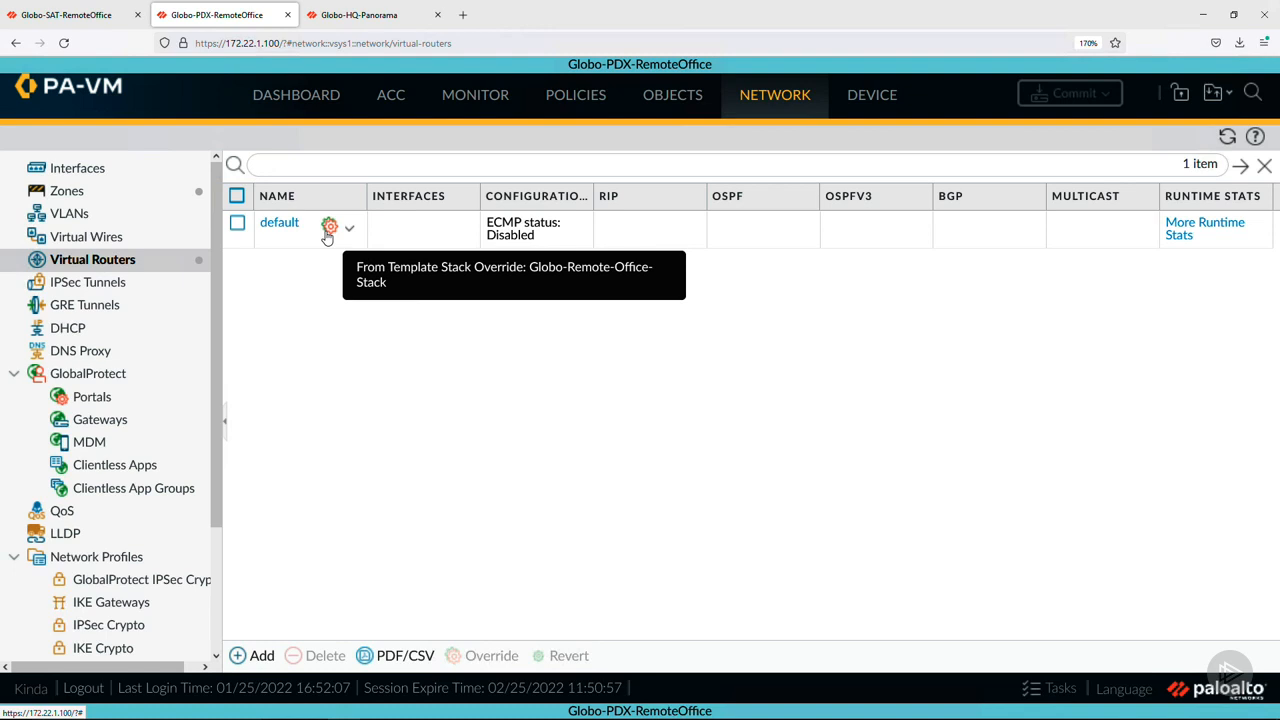
click(329, 236)
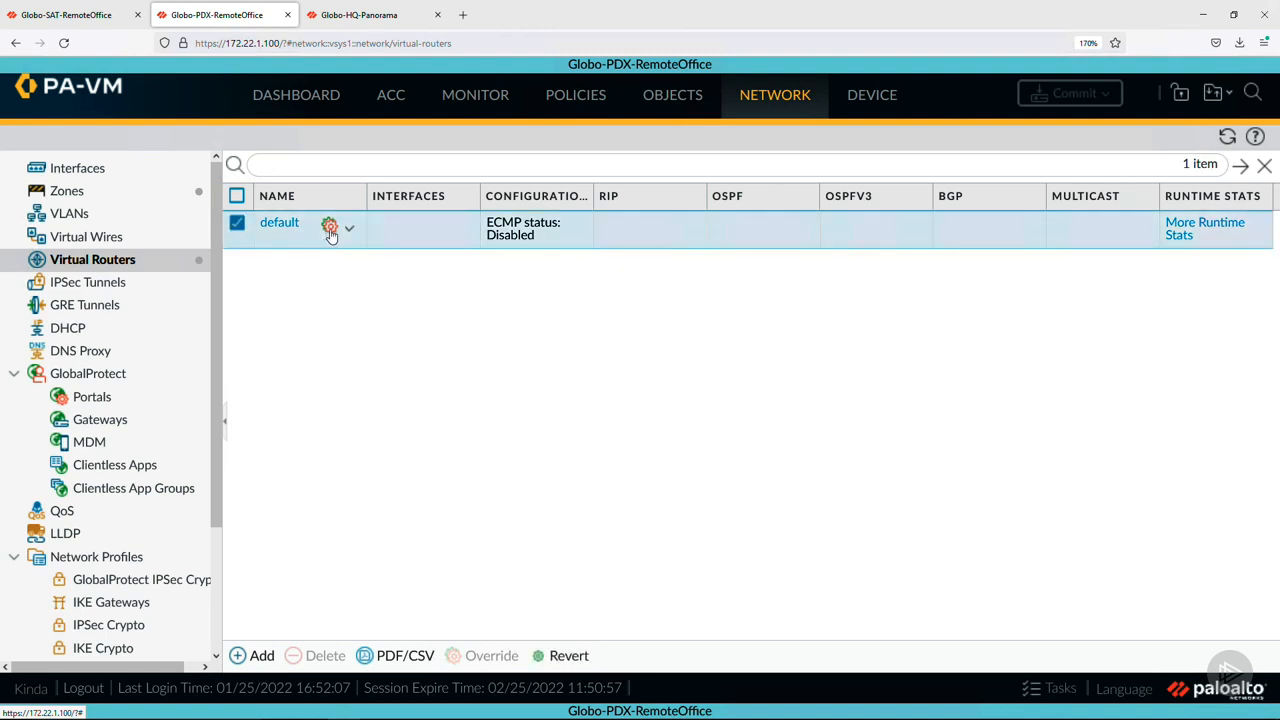
click(558, 656)
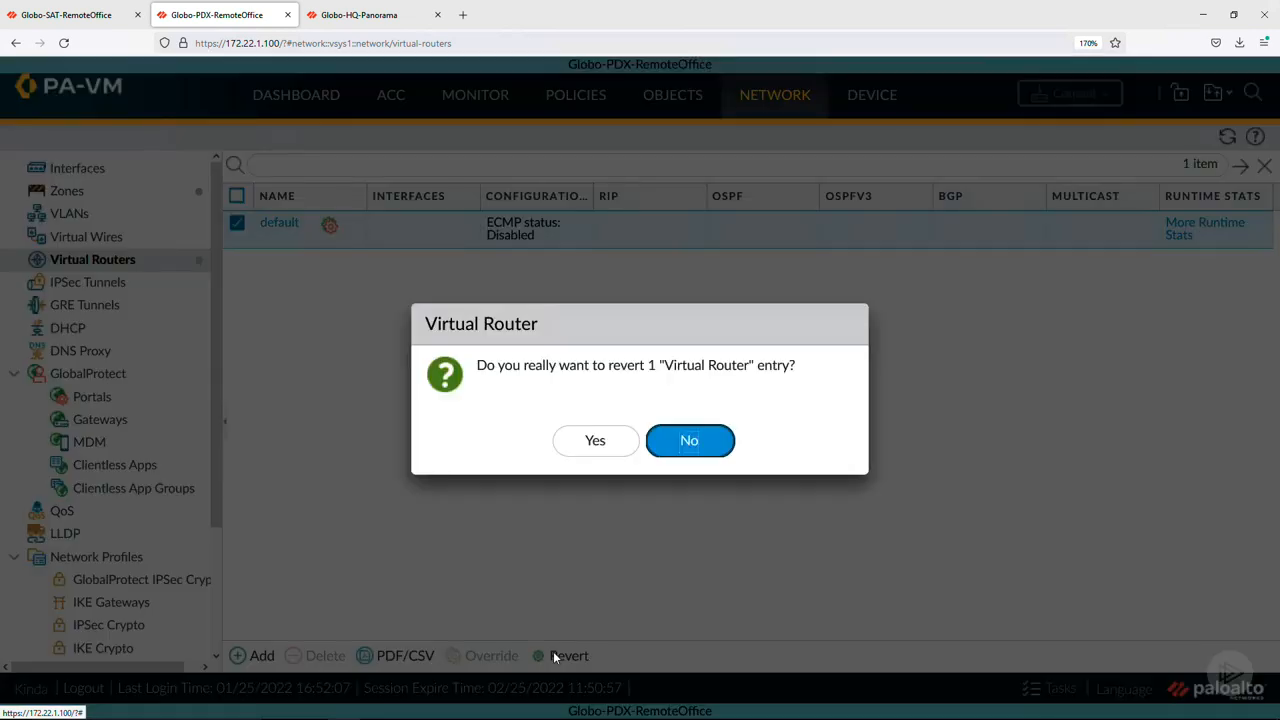
click(600, 446)
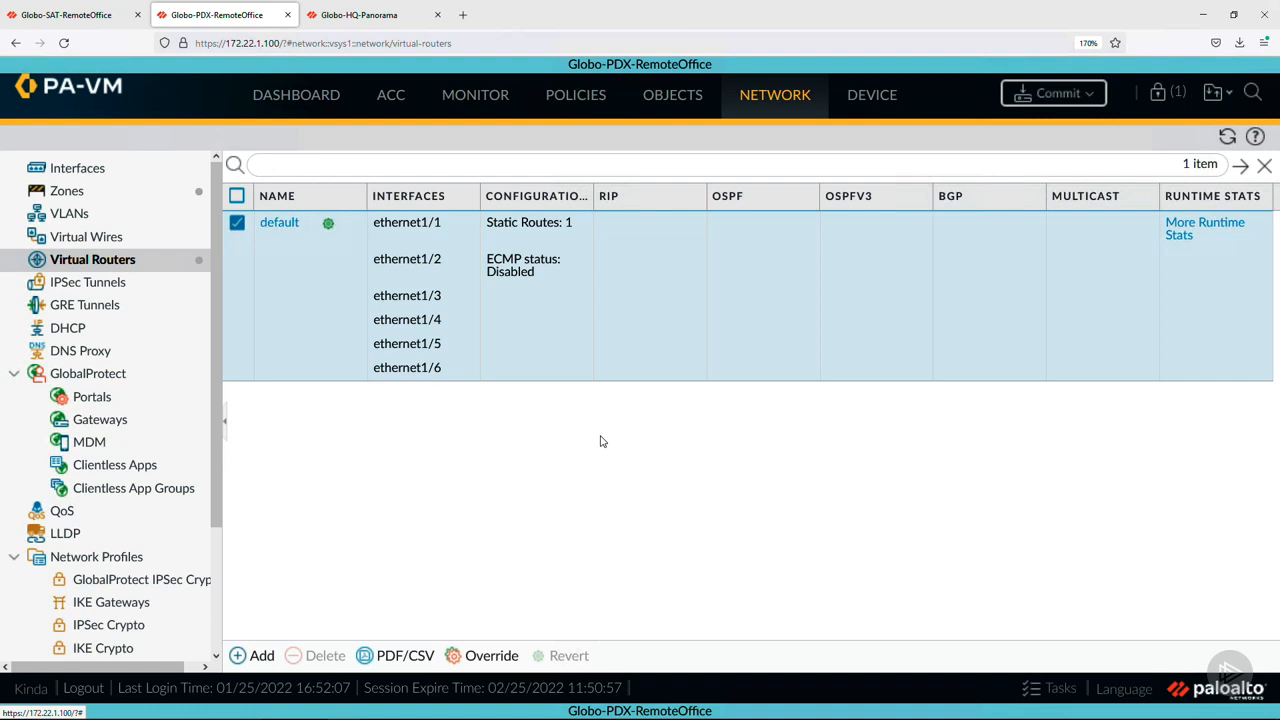
click(1042, 104)
click(808, 650)
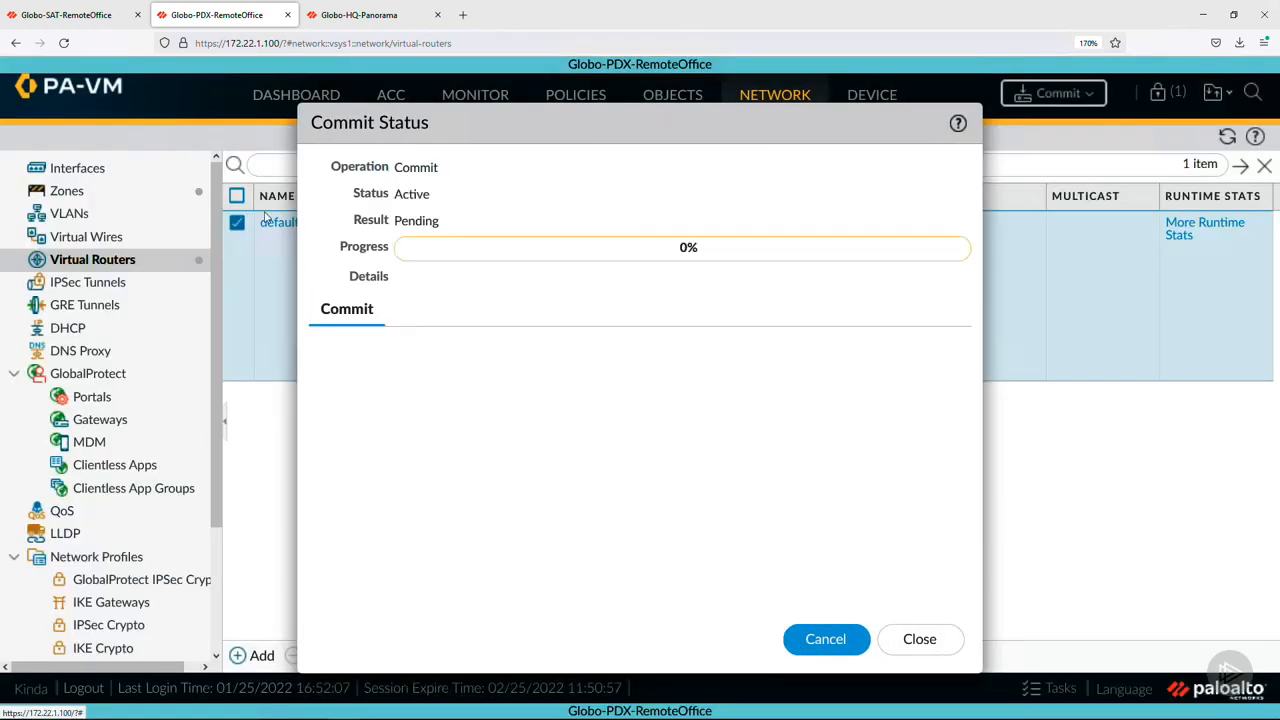
Review the Commit All job details on the Globo-SAT-RemoteOffice firewall and close its task list.
click(92, 19)
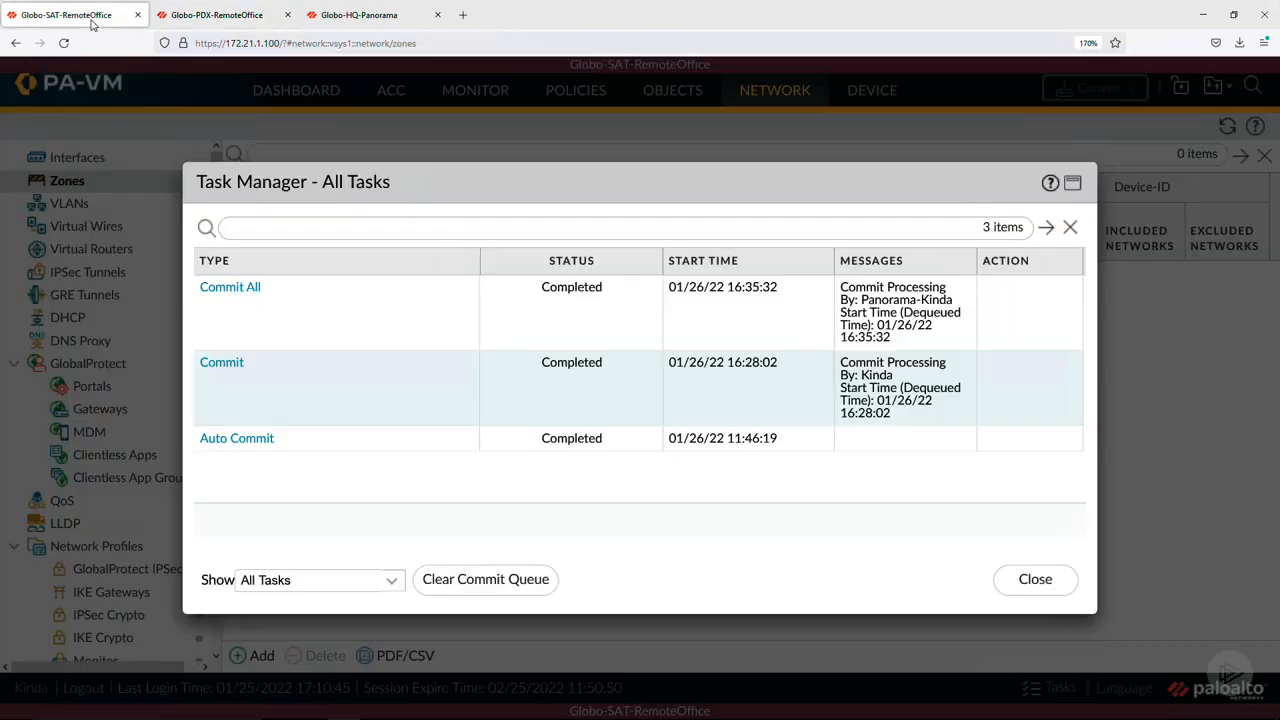
click(220, 288)
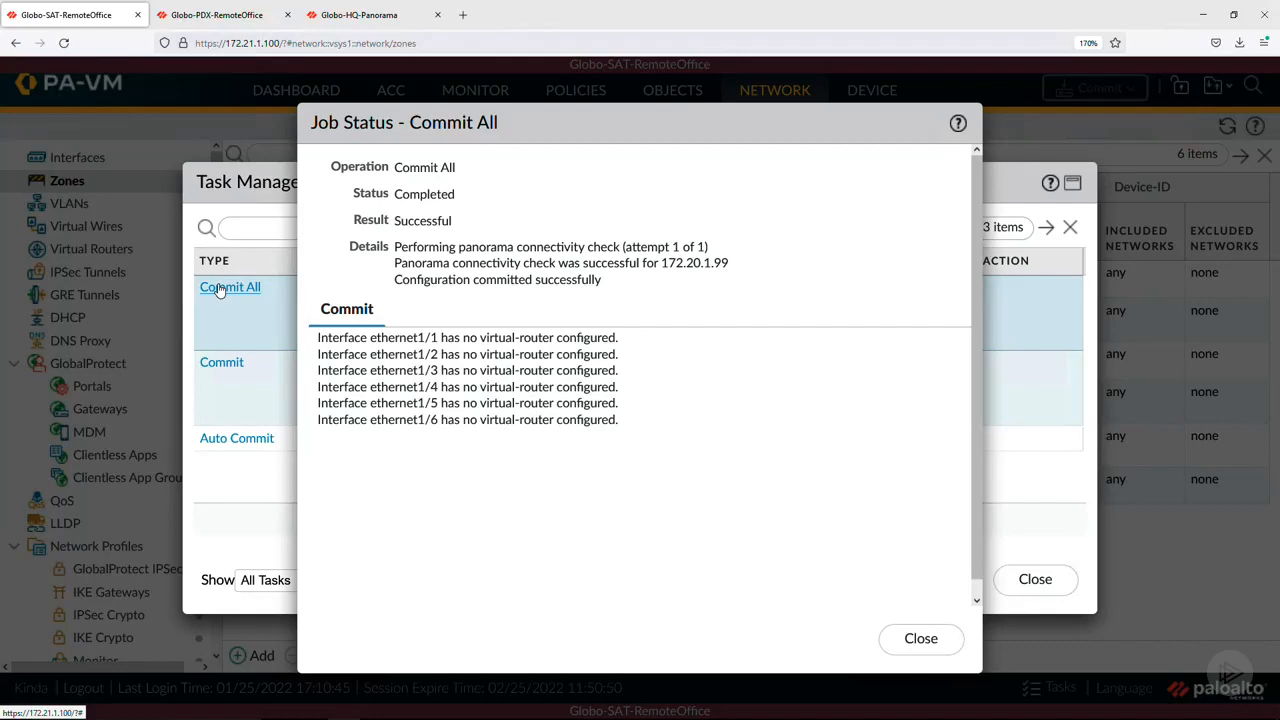
click(915, 638)
click(1007, 594)
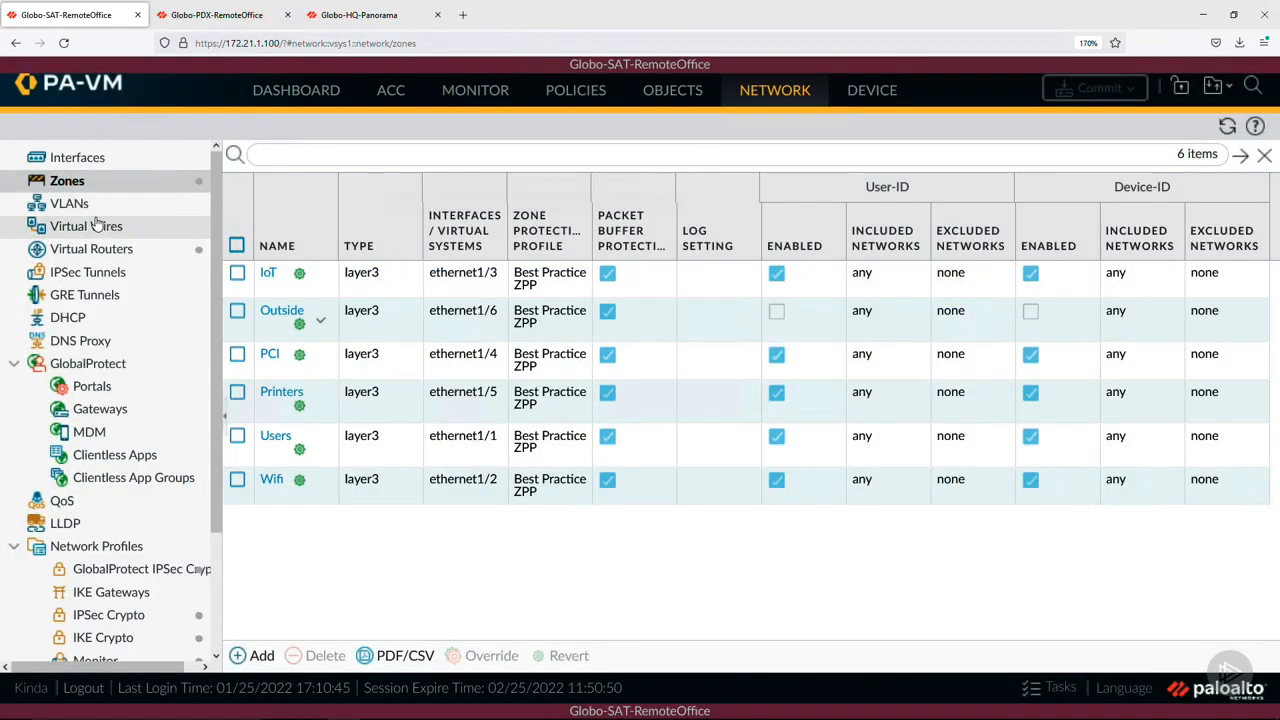
Revert the default virtual router on the Globo-SAT-RemoteOffice firewall to its template stack settings and commit all changes.
click(95, 226)
click(95, 252)
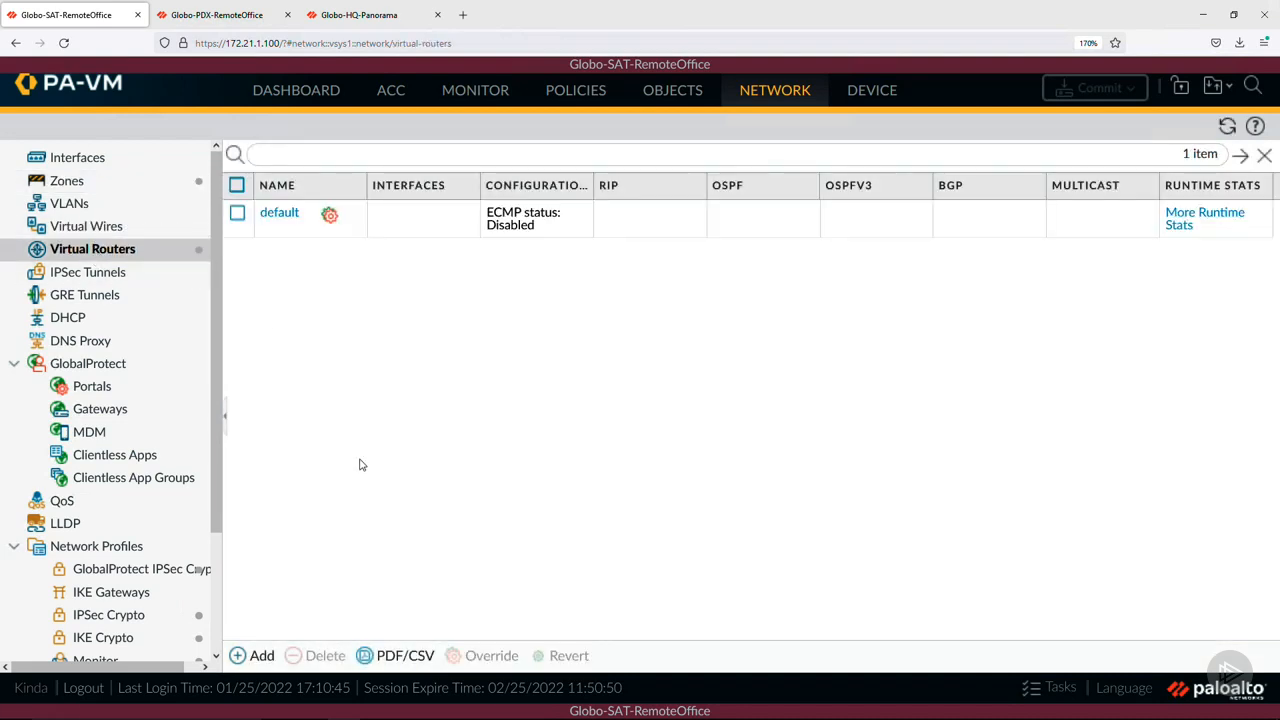
click(237, 214)
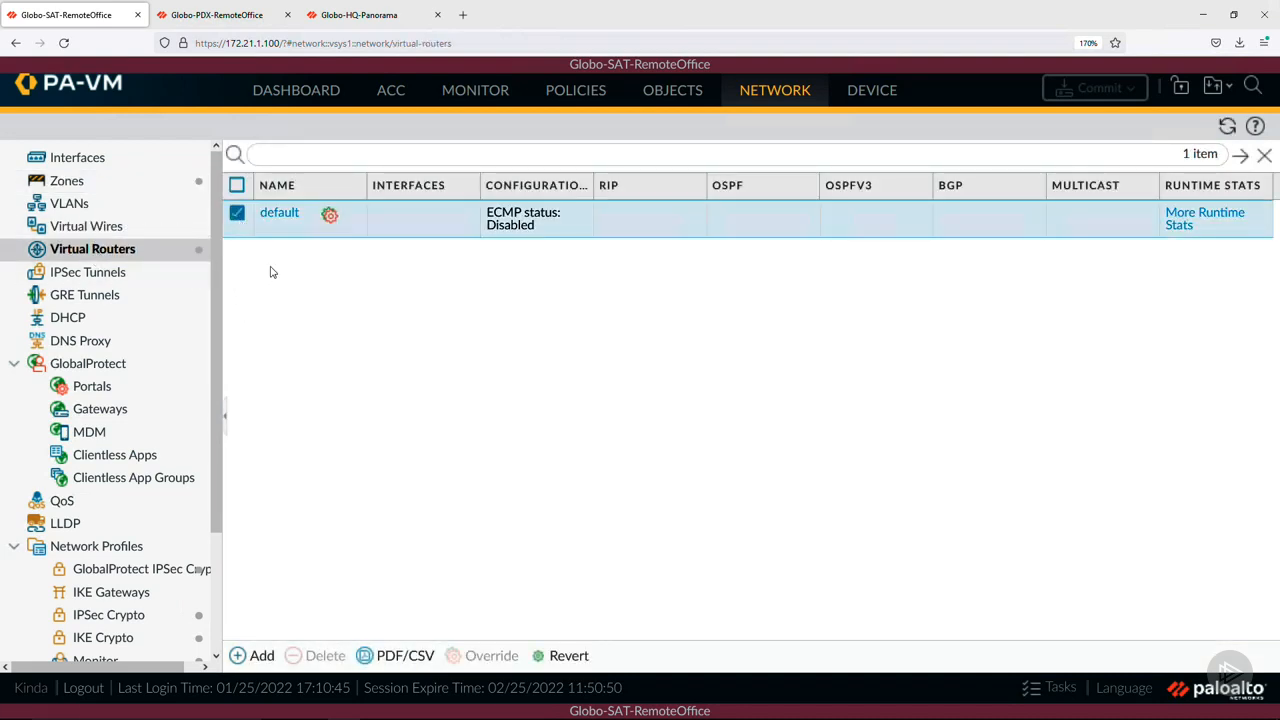
click(564, 655)
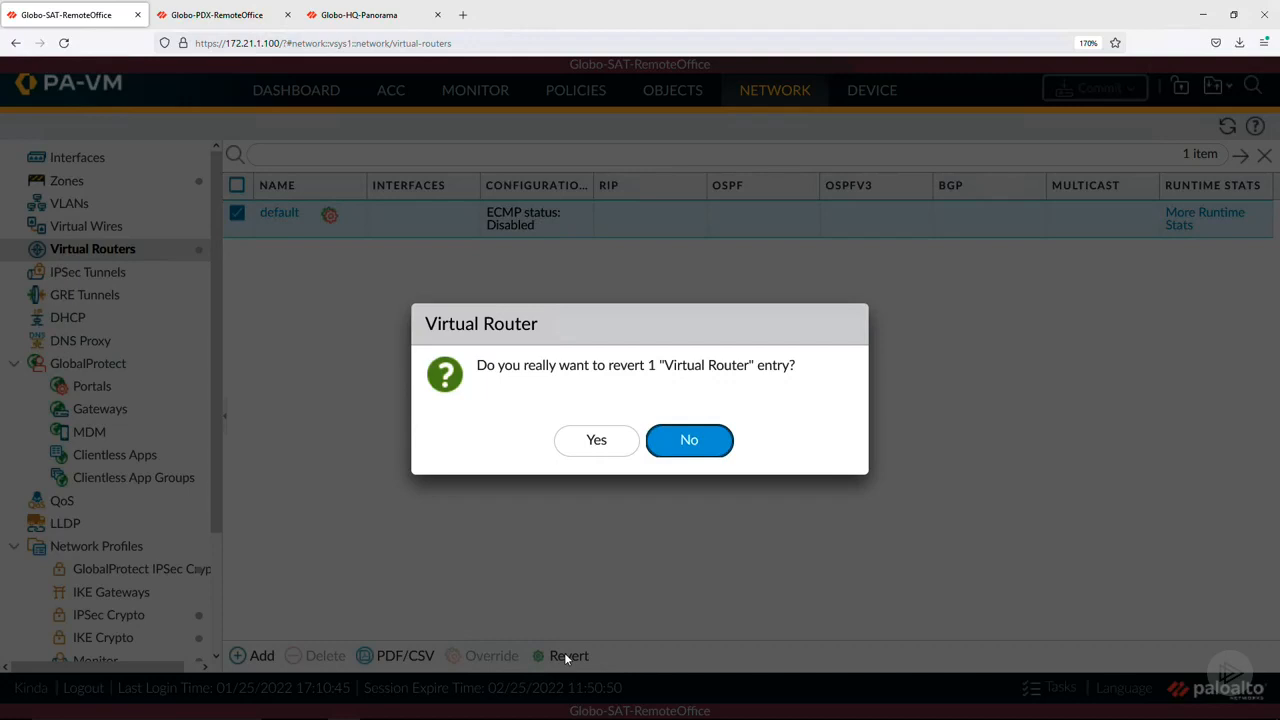
click(595, 448)
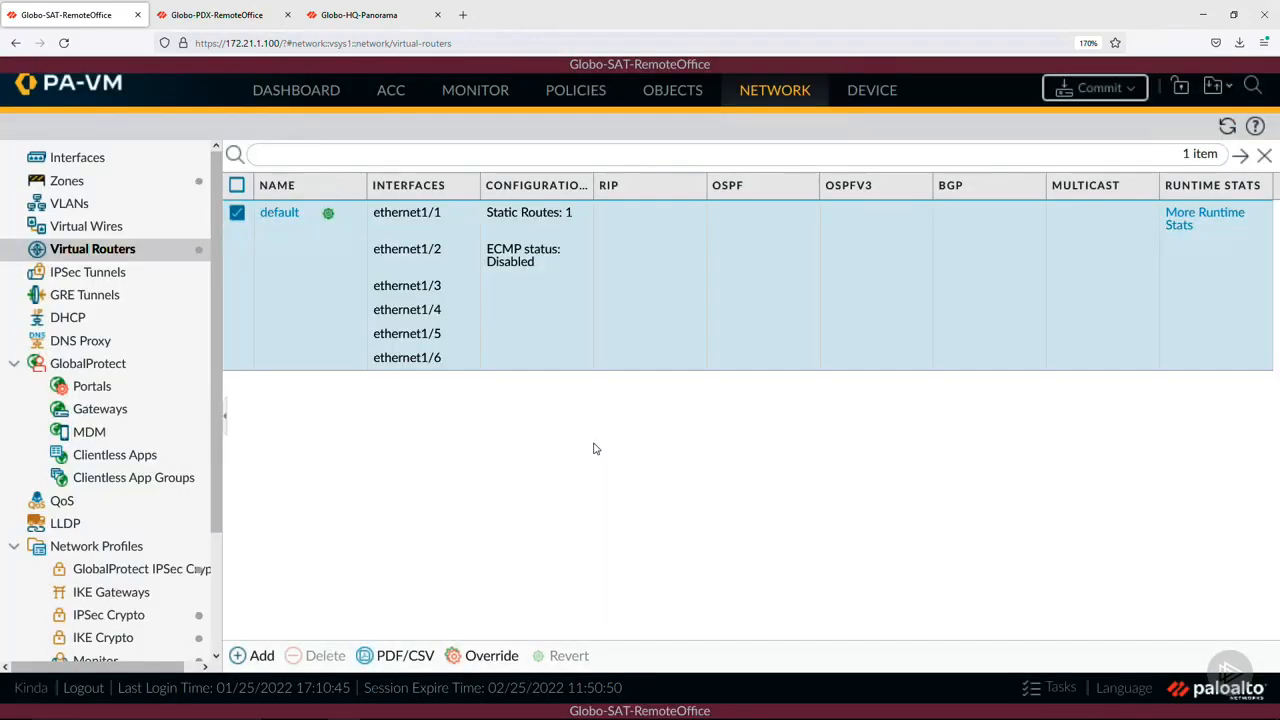
click(1093, 92)
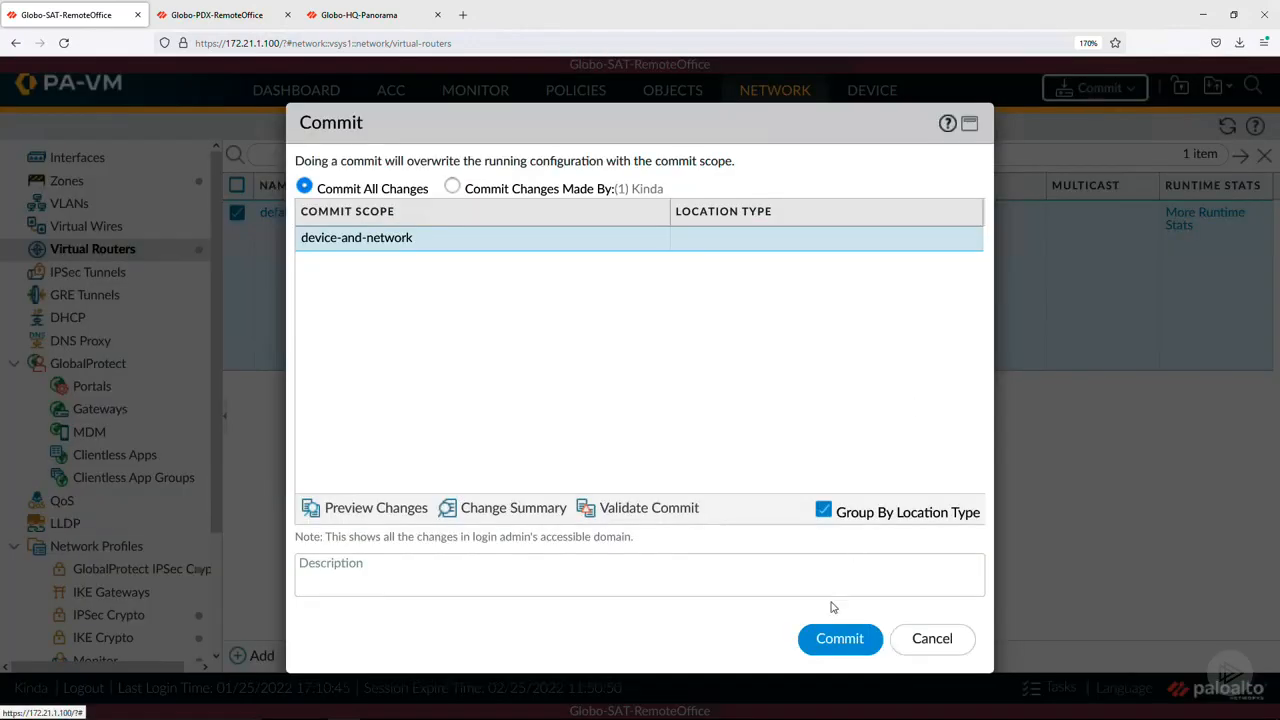
click(800, 638)
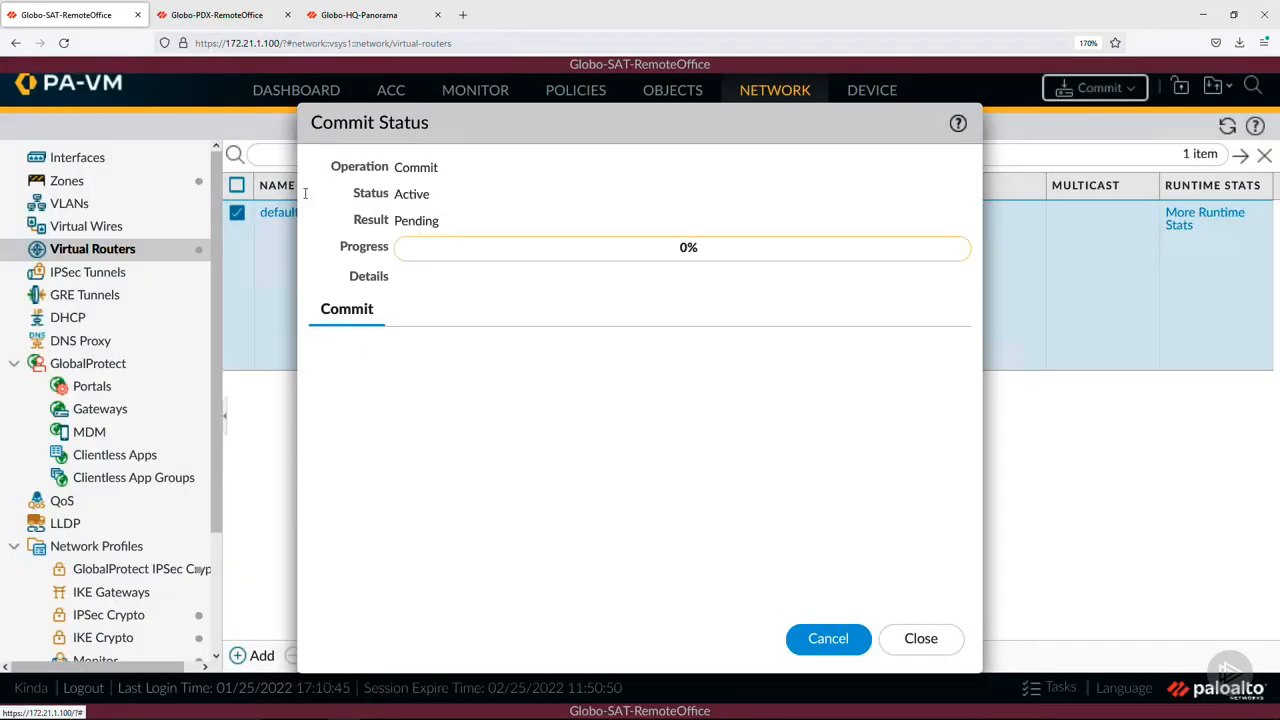
Check and close the commit status on the Globo-PDX-RemoteOffice firewall and view its Ethernet interfaces.
click(219, 15)
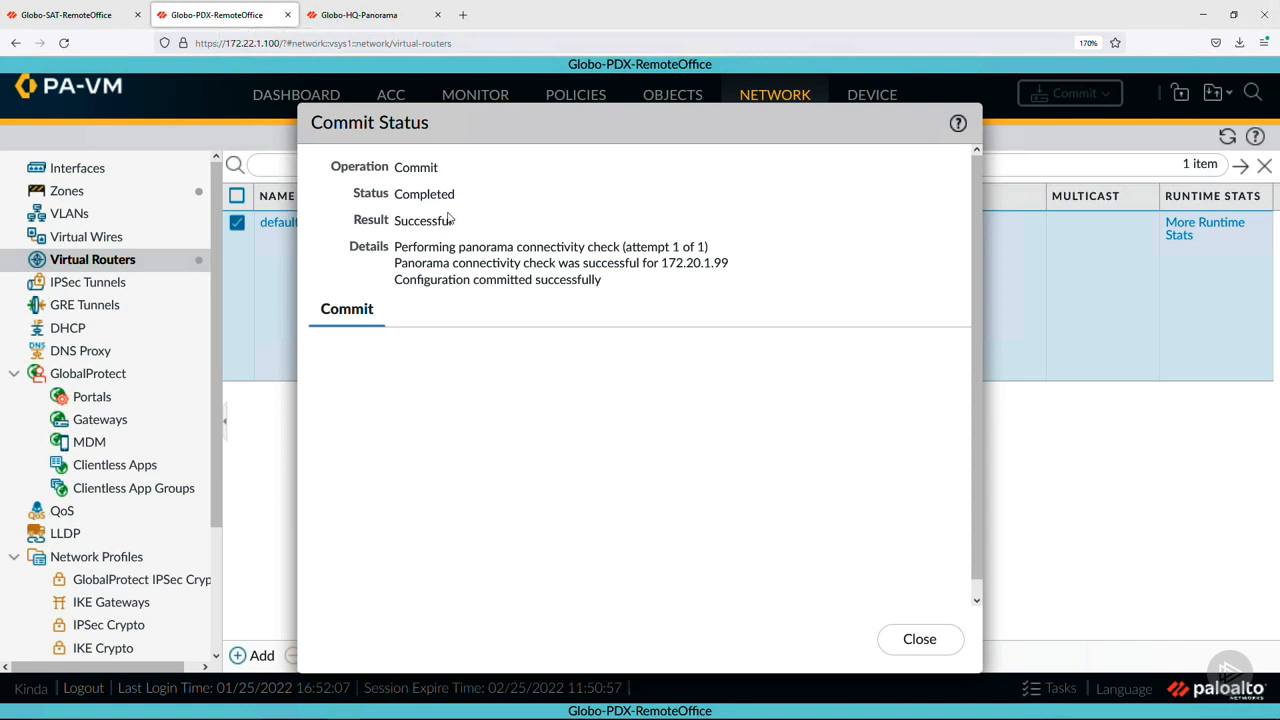
click(914, 634)
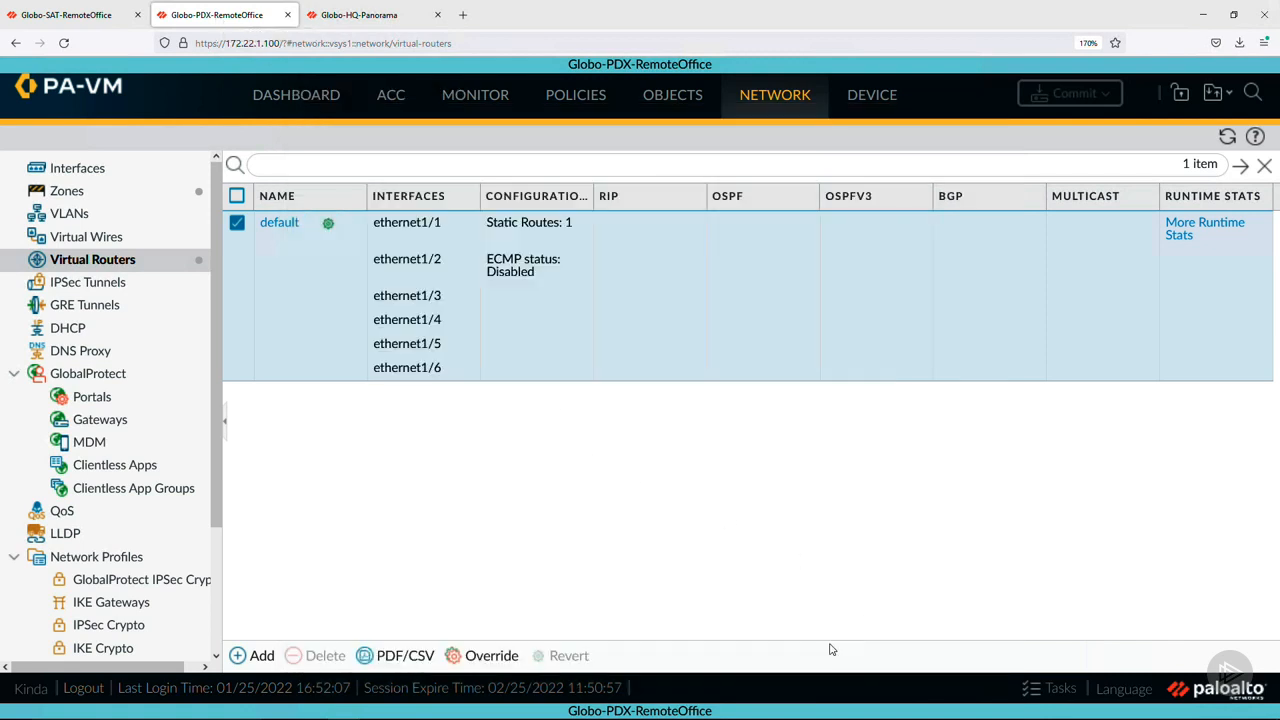
click(133, 176)
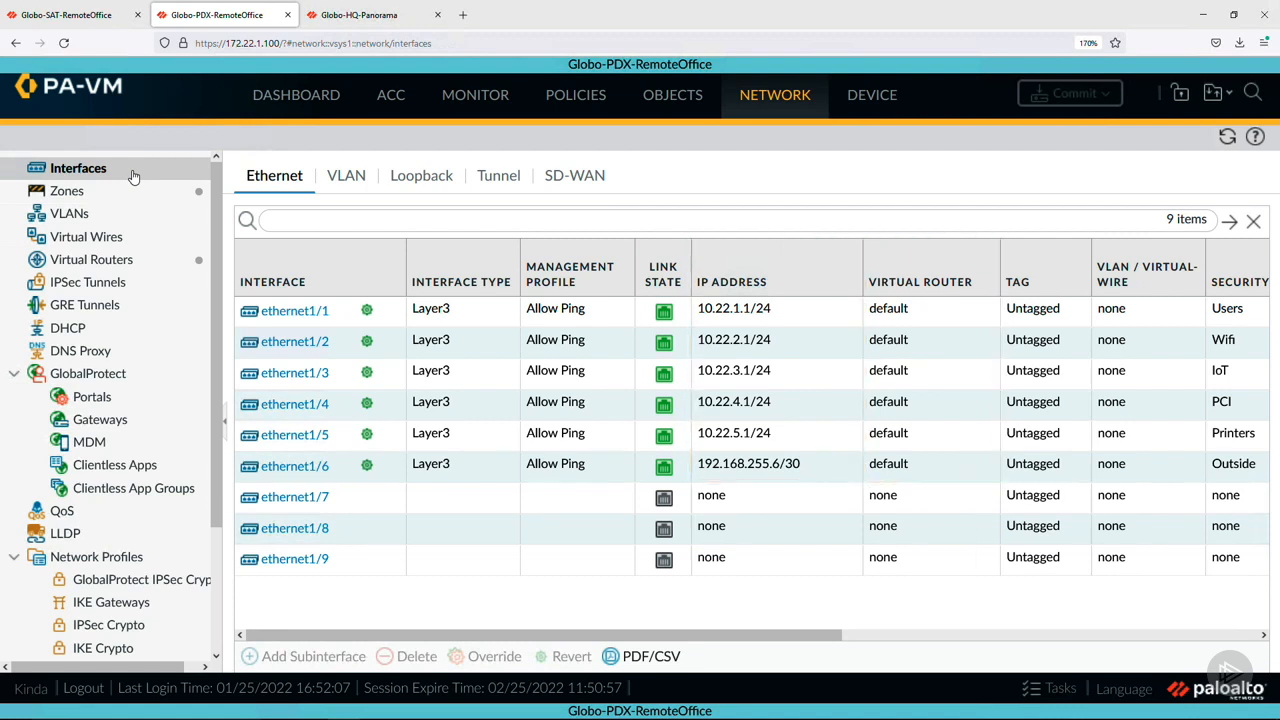
Close the commit status on Globo-SAT-RemoteOffice, and examine the default virtual router's static routes and the Ethernet interfaces.
click(90, 15)
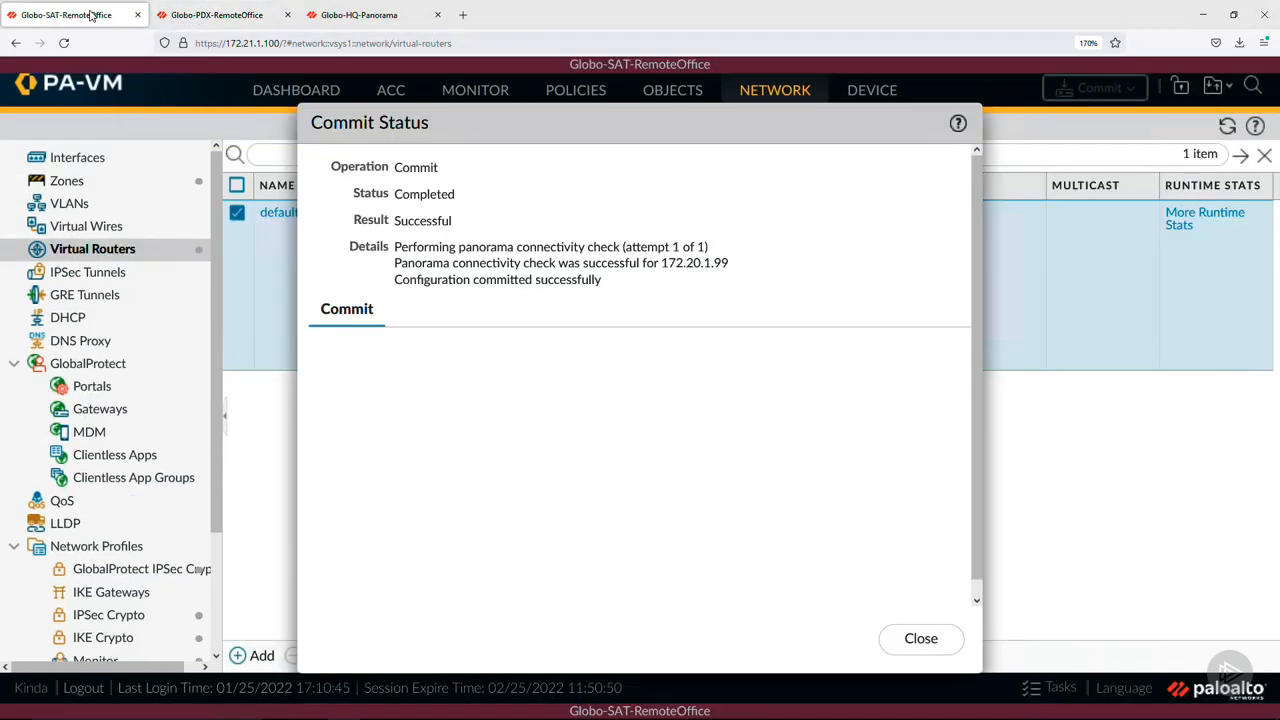
click(926, 638)
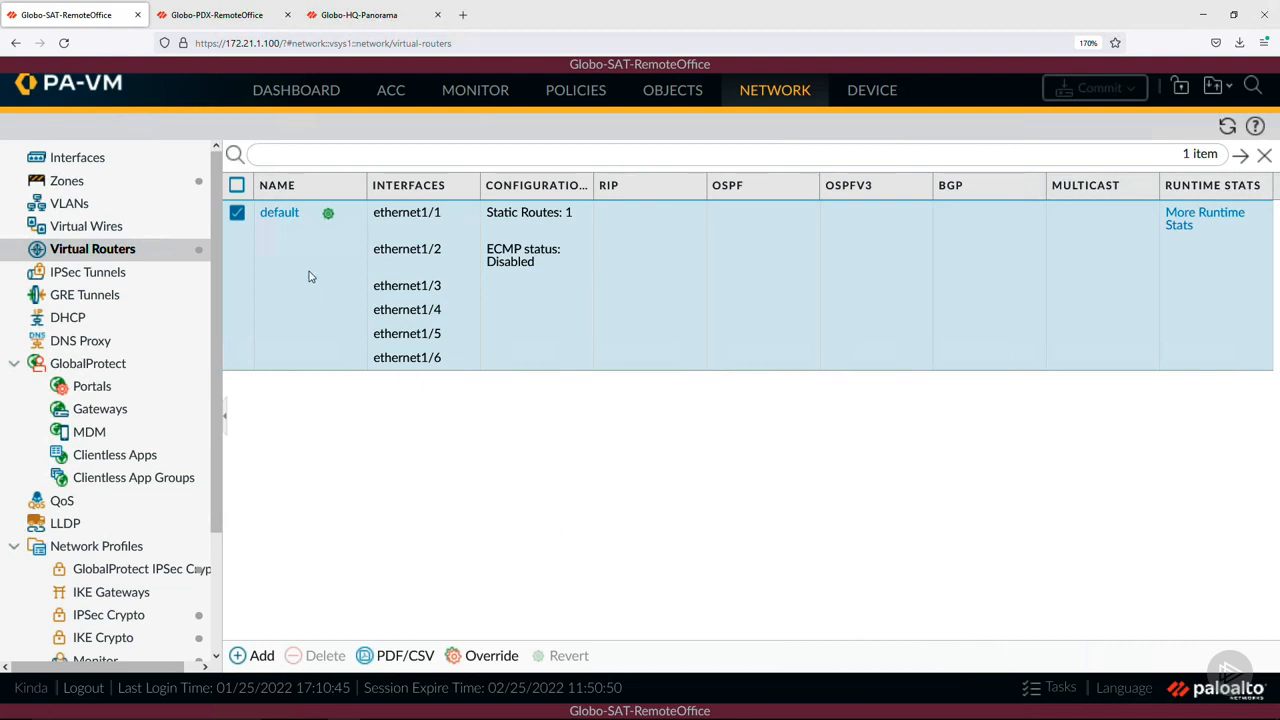
click(292, 218)
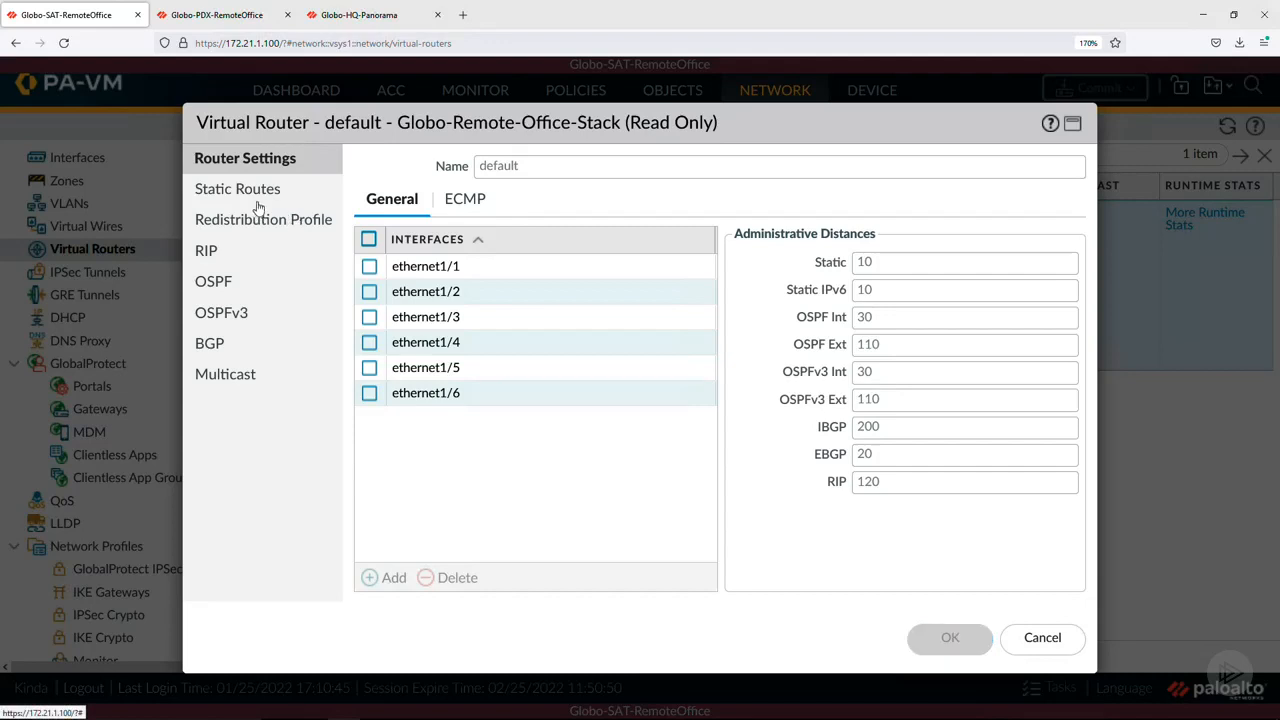
click(257, 199)
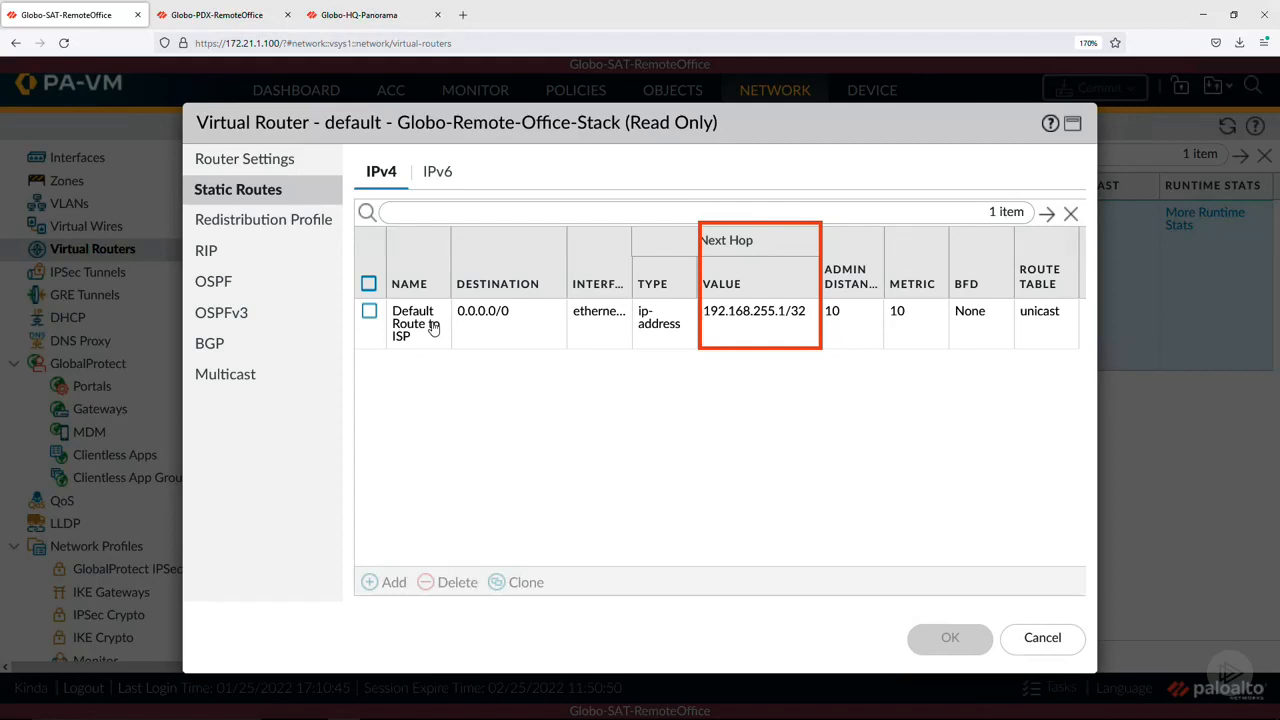
click(1036, 641)
click(79, 162)
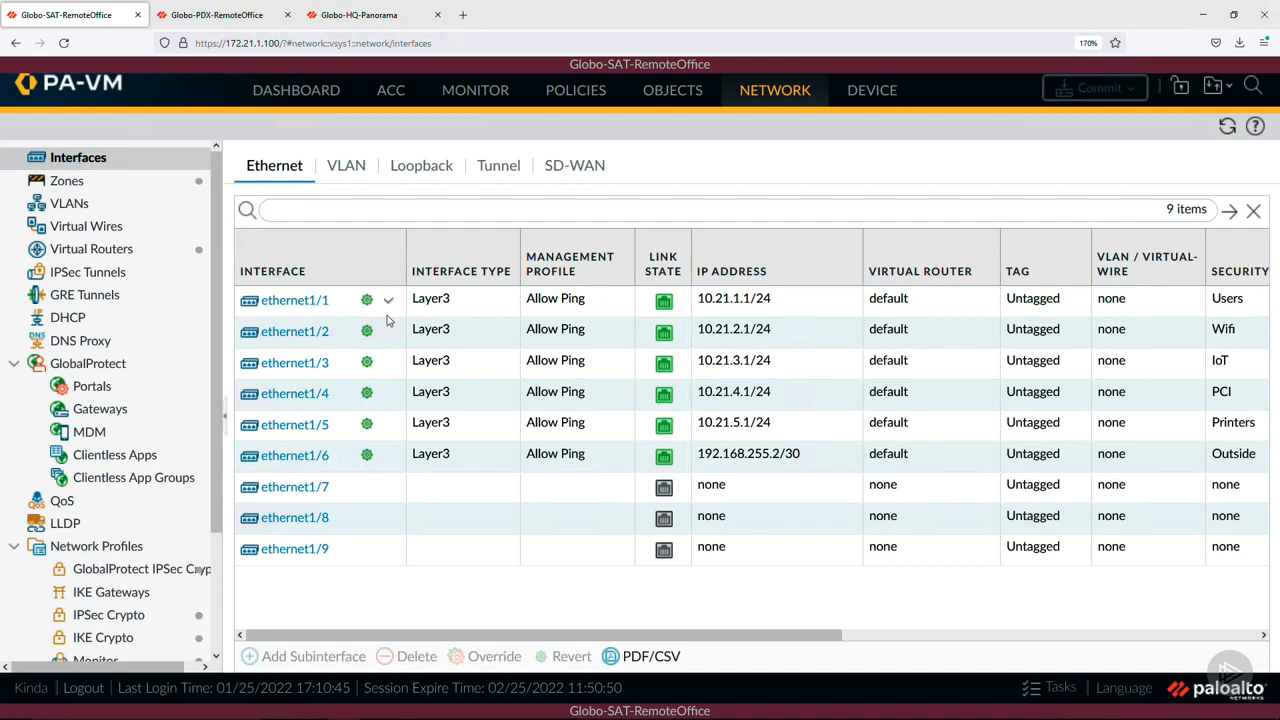
click(355, 315)
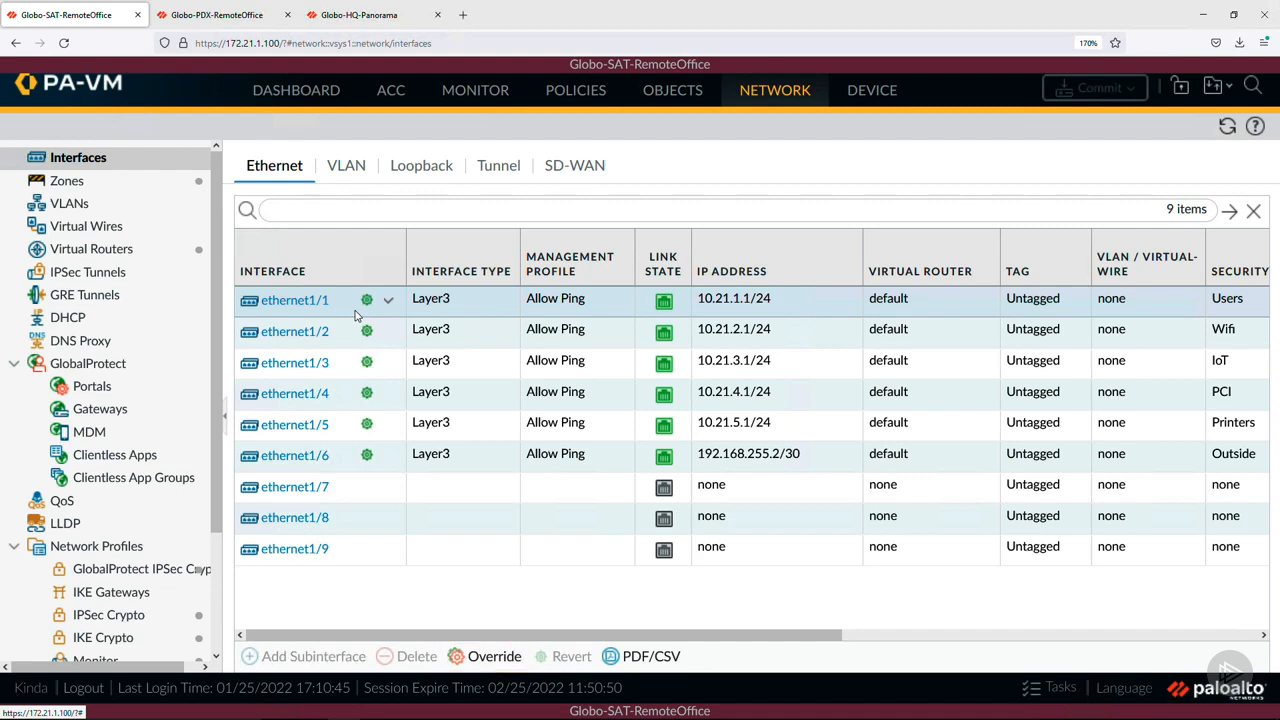
Open the Panorama Settings in the Globo-SAT-RemoteOffice device setup to review the automated commit recovery options.
click(872, 92)
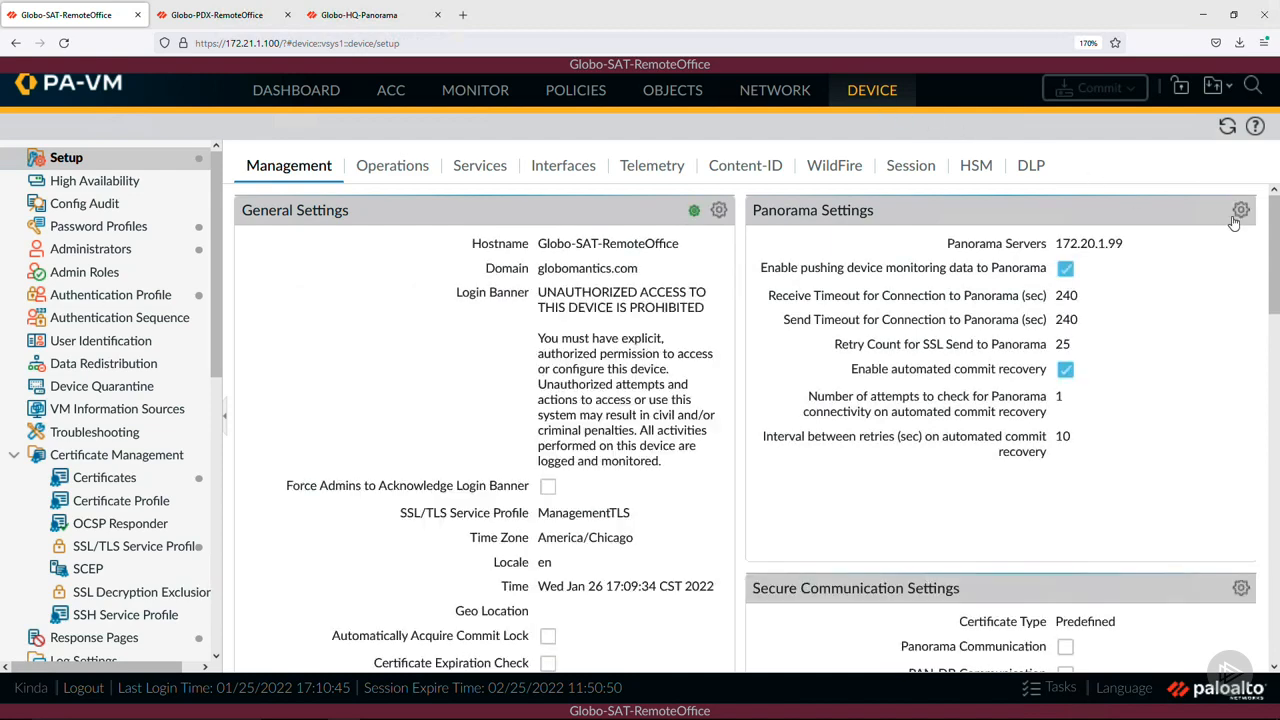
click(1236, 216)
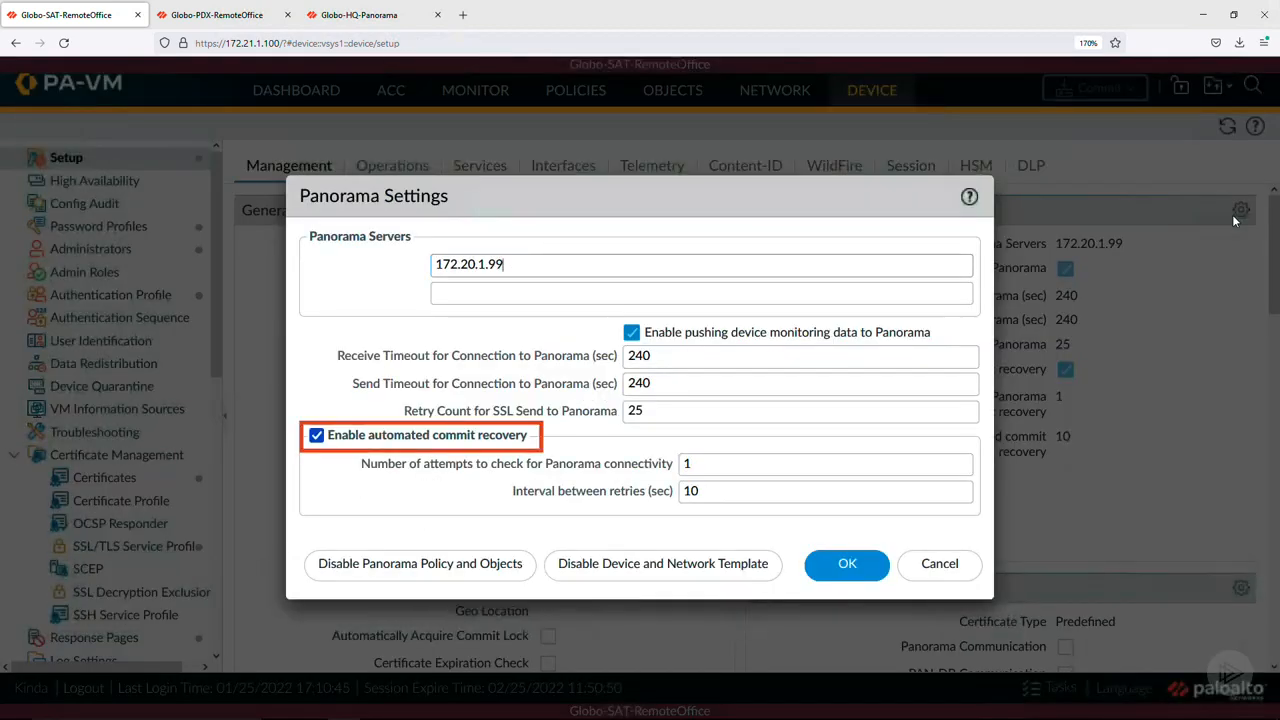